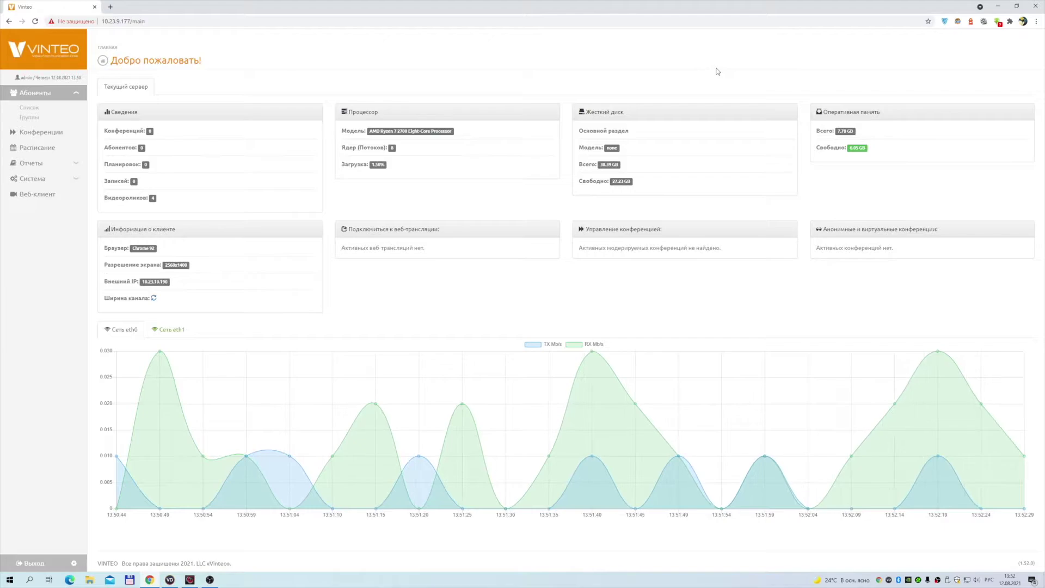
Open the subscriber list under Абоненты in the sidebar
click(30, 108)
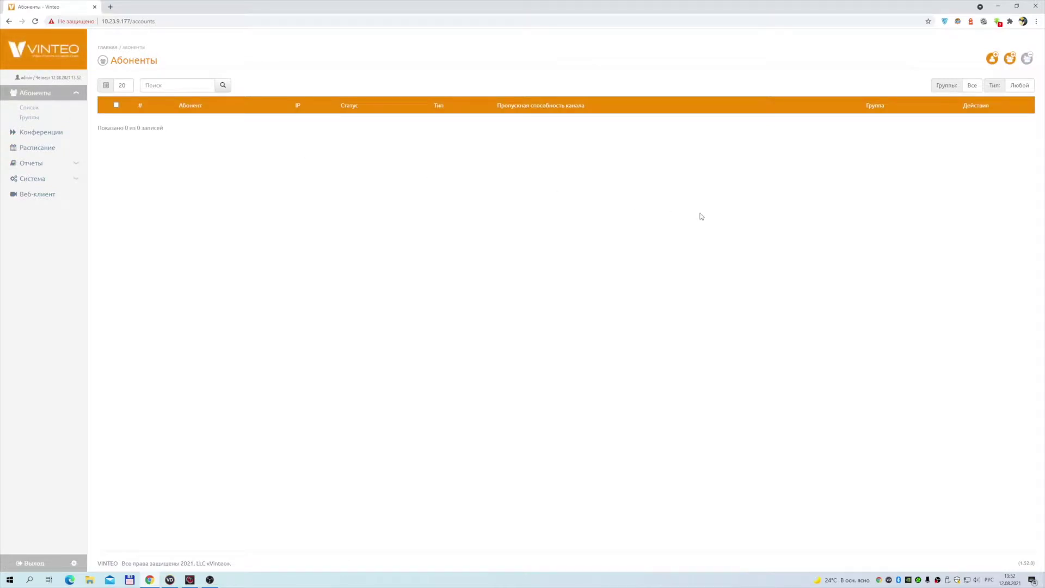
Start a new WS subscriber with number 100 and name Модератор
click(992, 59)
click(434, 117)
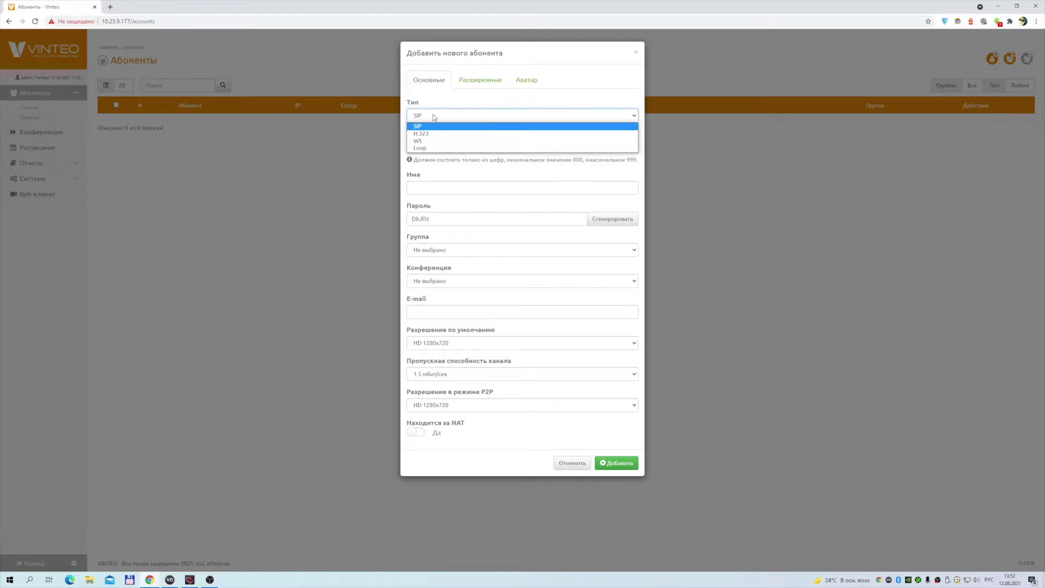
click(427, 140)
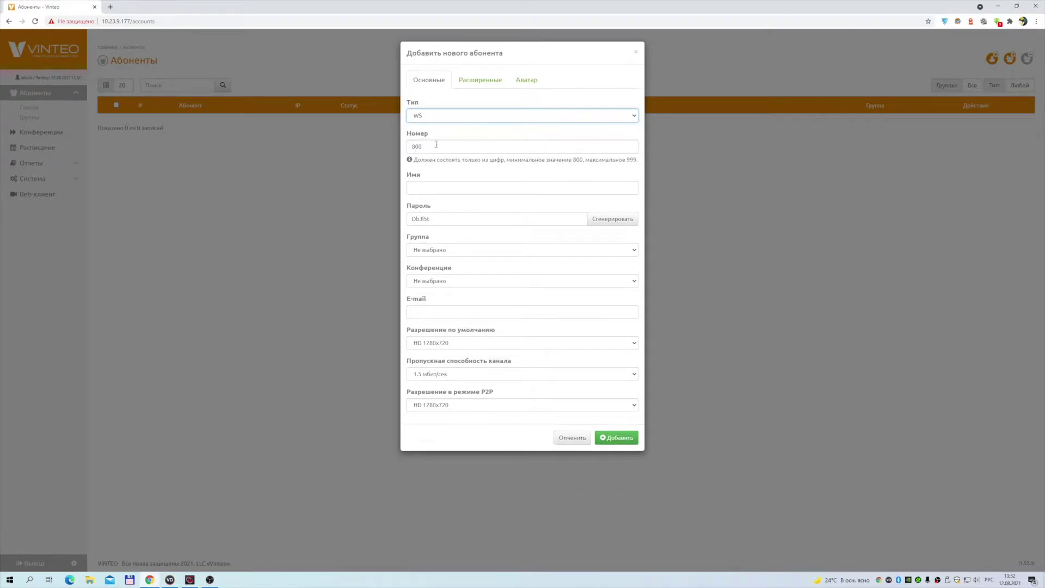
drag(438, 147, 402, 146)
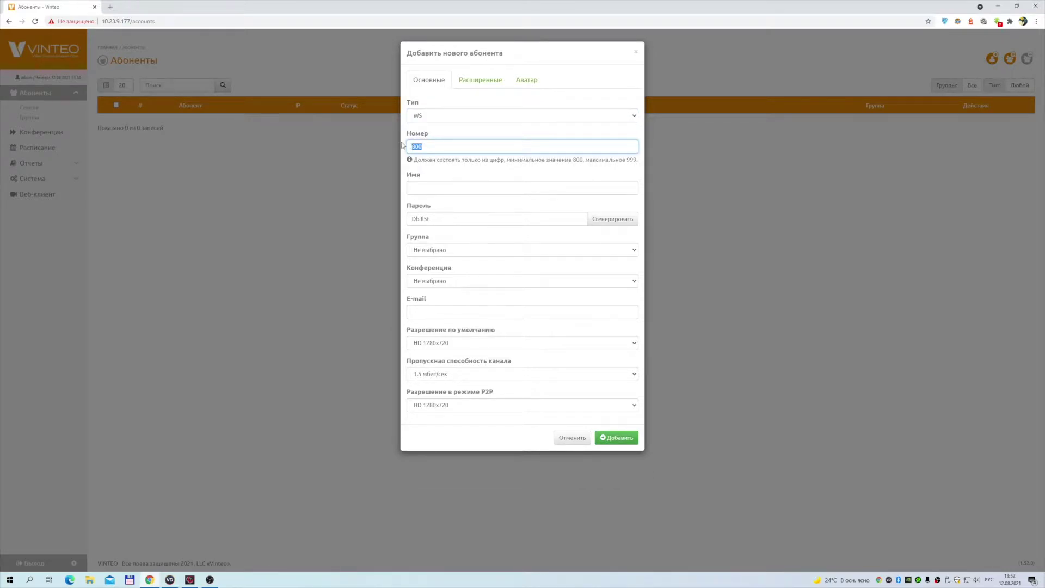
text(100)
click(437, 188)
text(Модера)
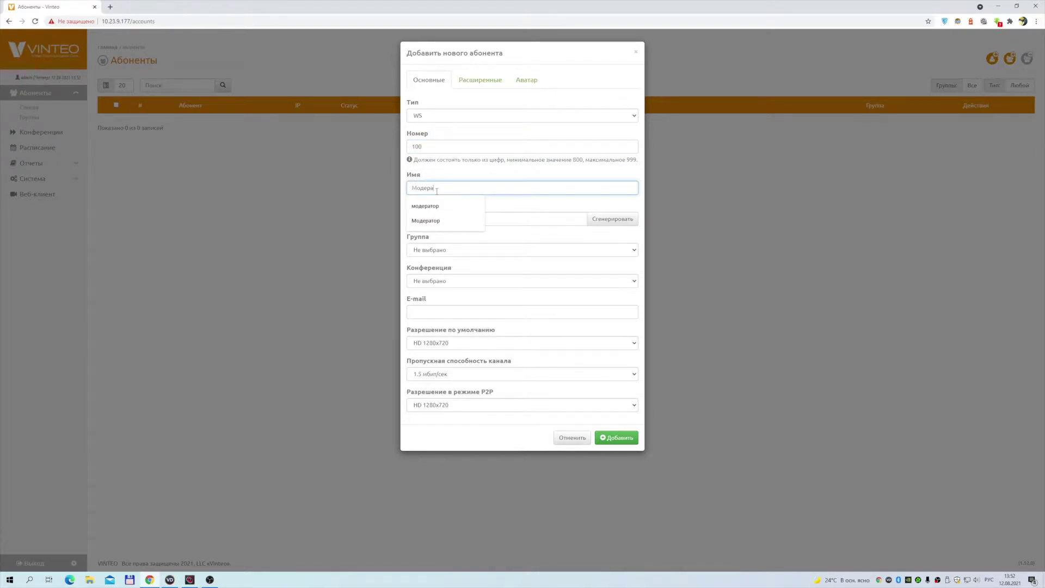
text(тор)
click(511, 206)
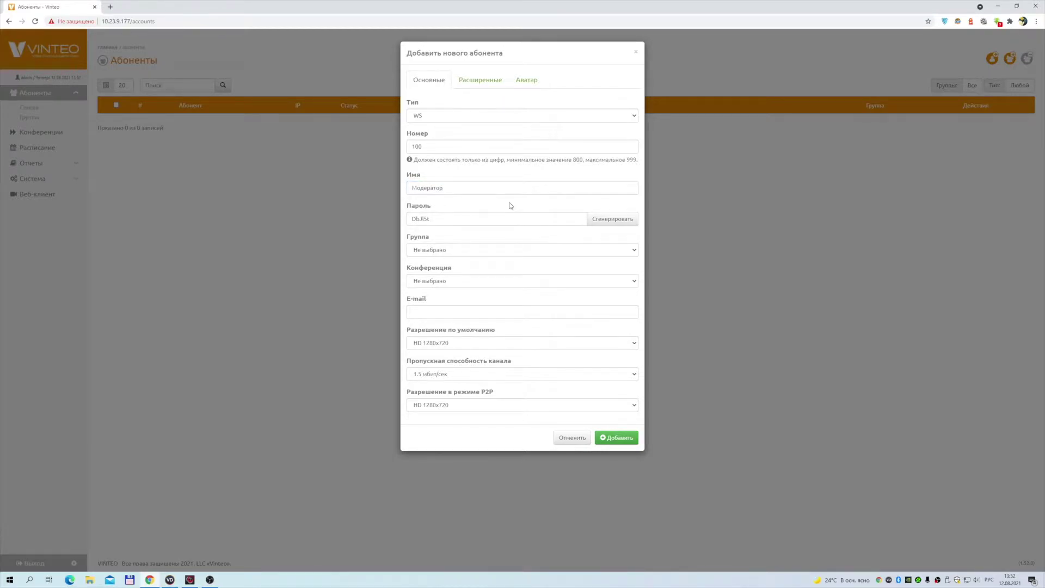
Give it a simple password, keep HD 1280x720 resolution, and save subscriber 100
double_click(464, 222)
text(123)
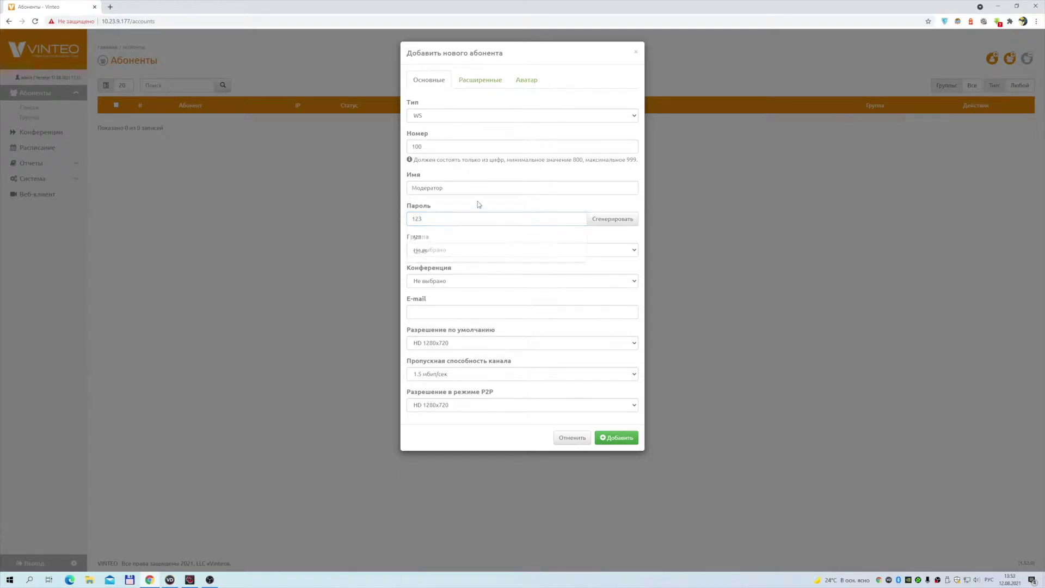
click(494, 341)
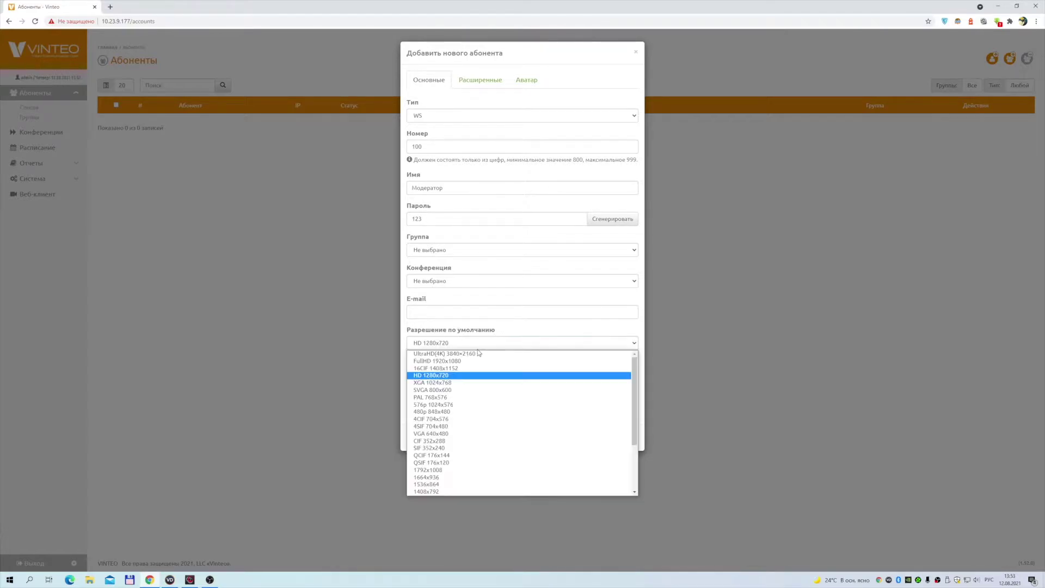
click(458, 375)
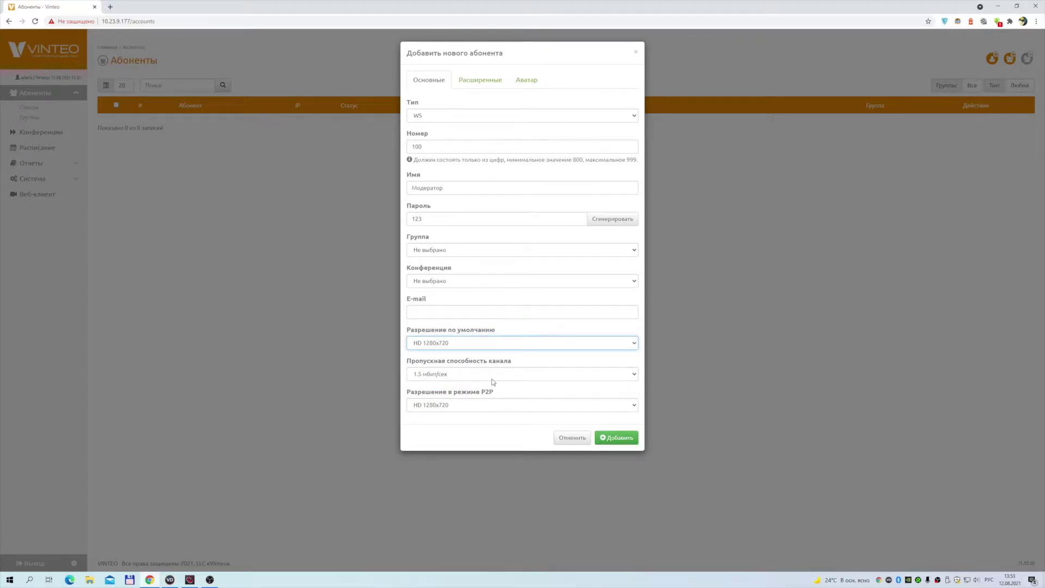
click(471, 82)
click(433, 82)
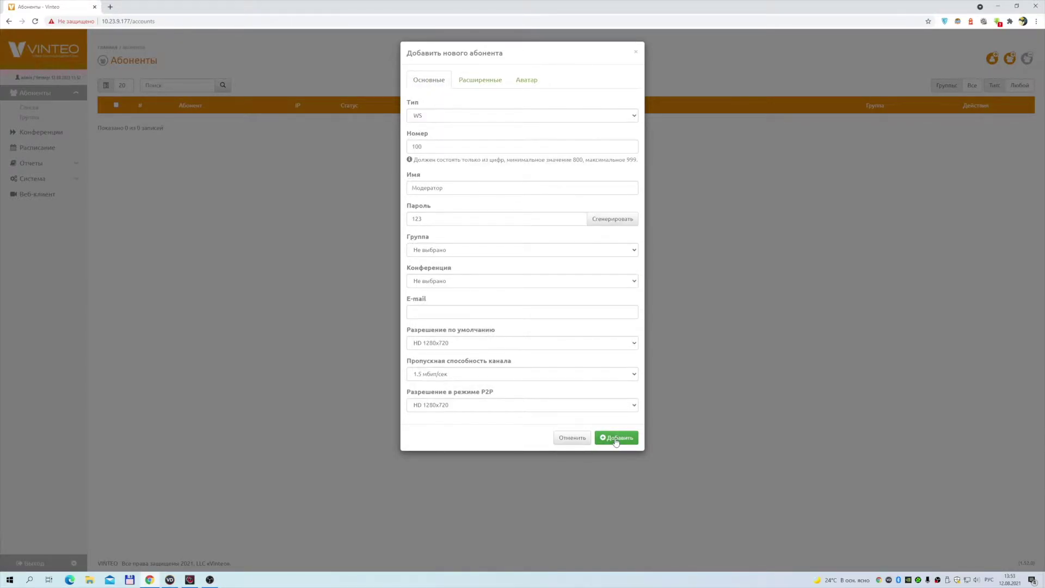
click(616, 441)
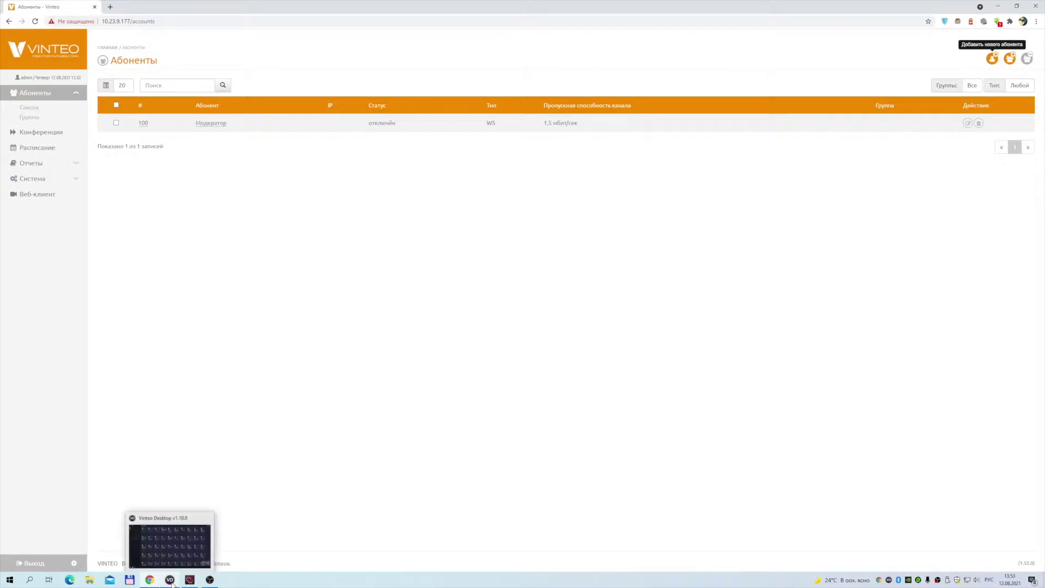
In Vinteo Desktop settings, enable authorization and set the display name to Модератор
click(171, 581)
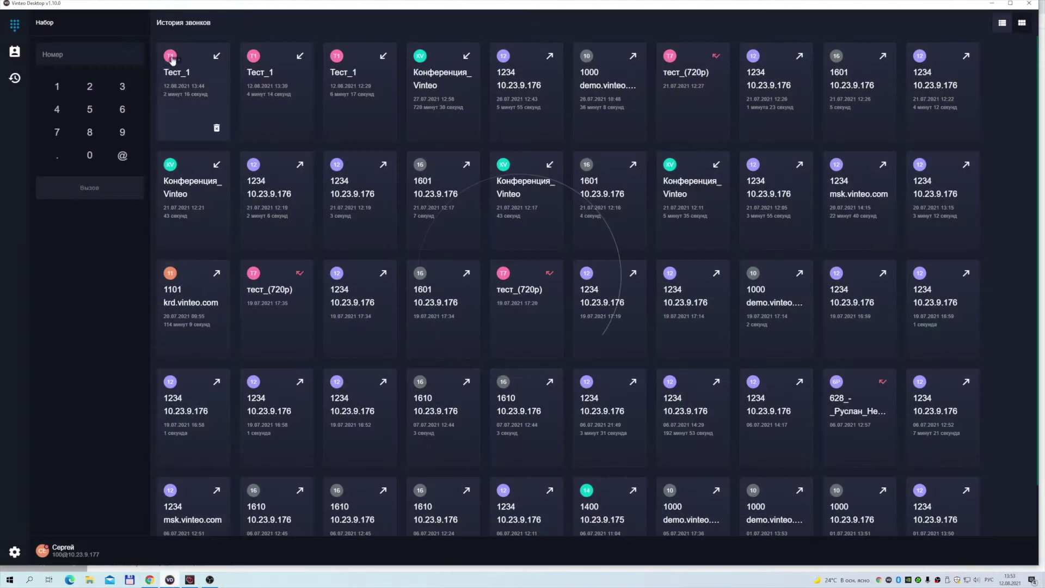
click(42, 554)
click(128, 143)
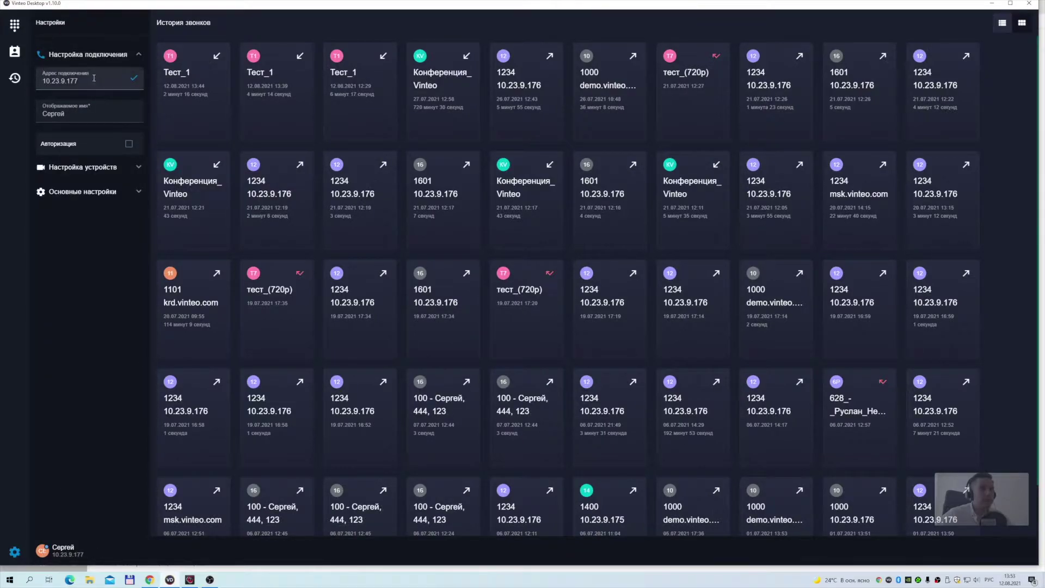
click(128, 145)
click(77, 216)
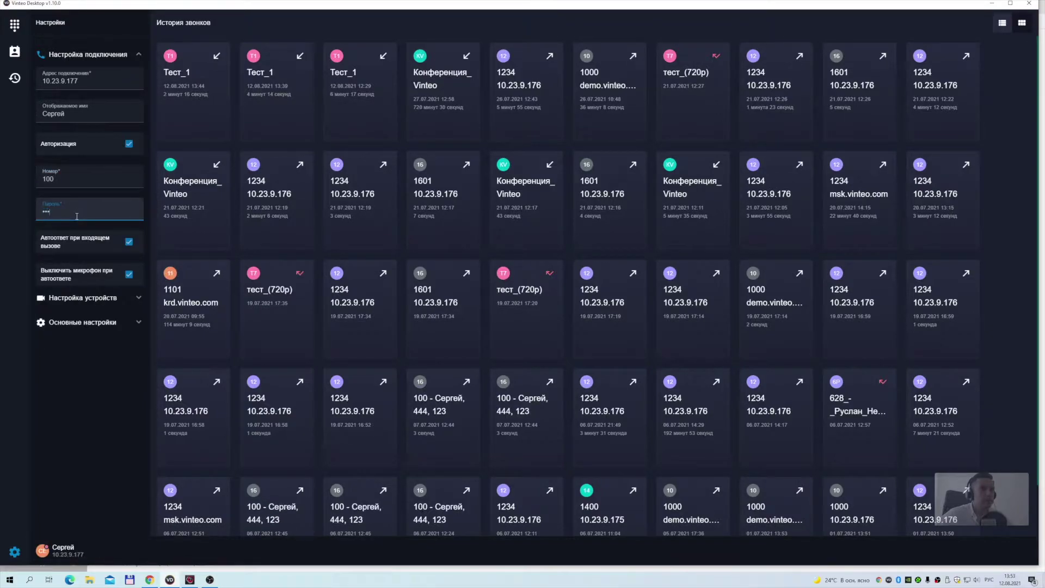
click(70, 112)
double_click(71, 111)
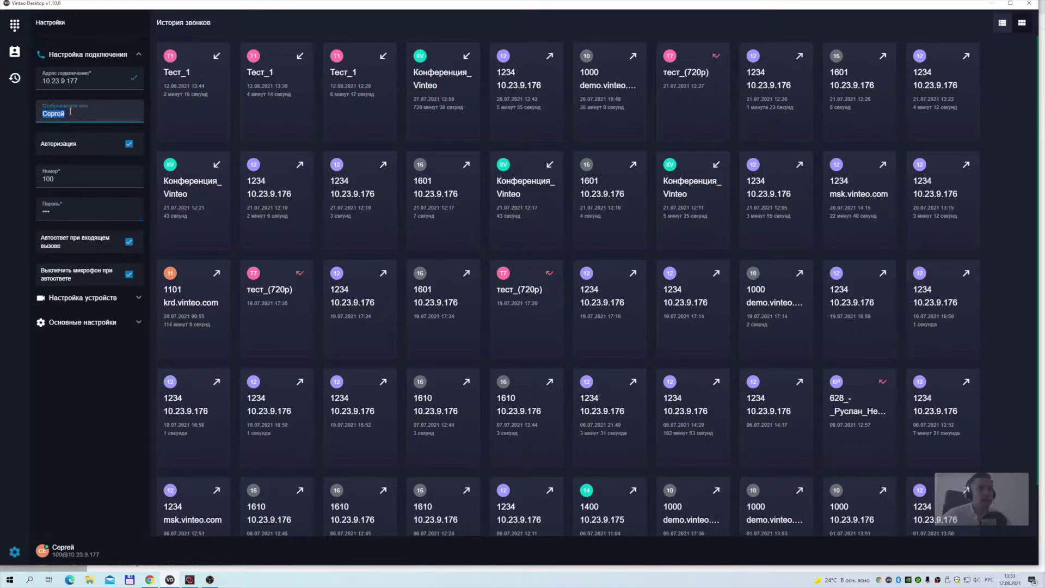
text(Модератор)
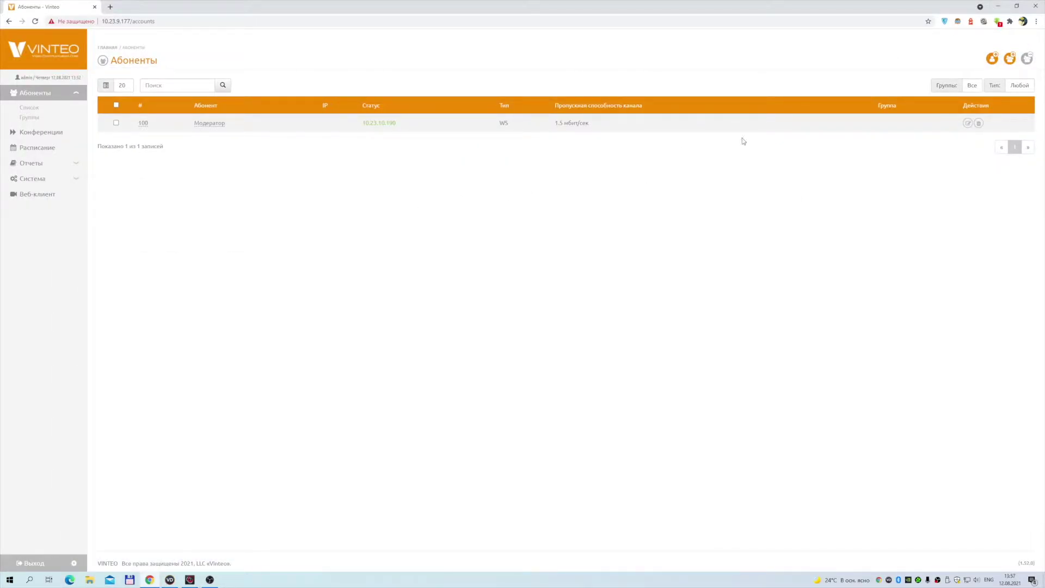
Start a new SIP subscriber named Polycom RPD with number 101
click(990, 59)
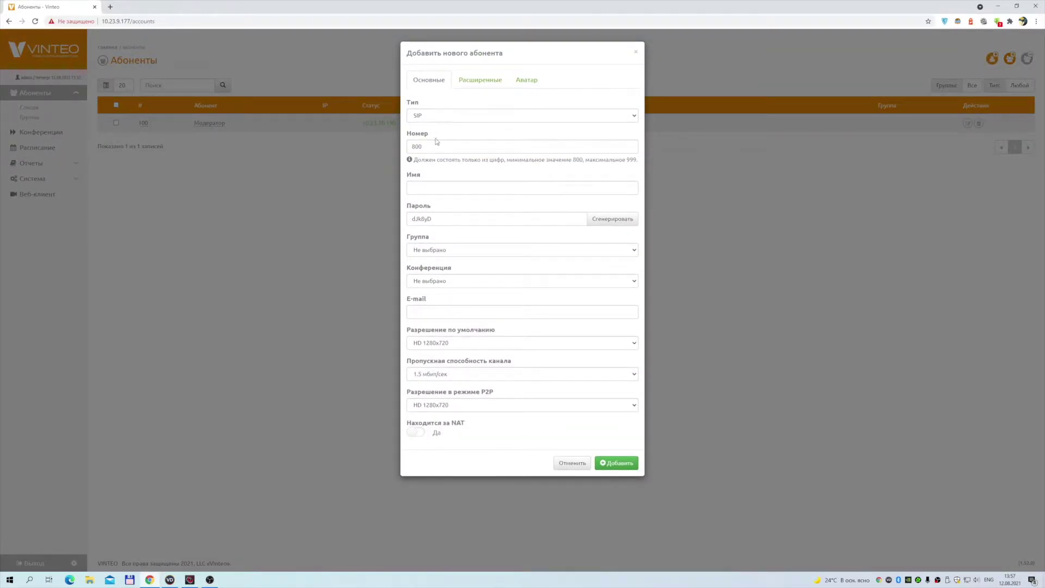
click(437, 184)
text(Poly)
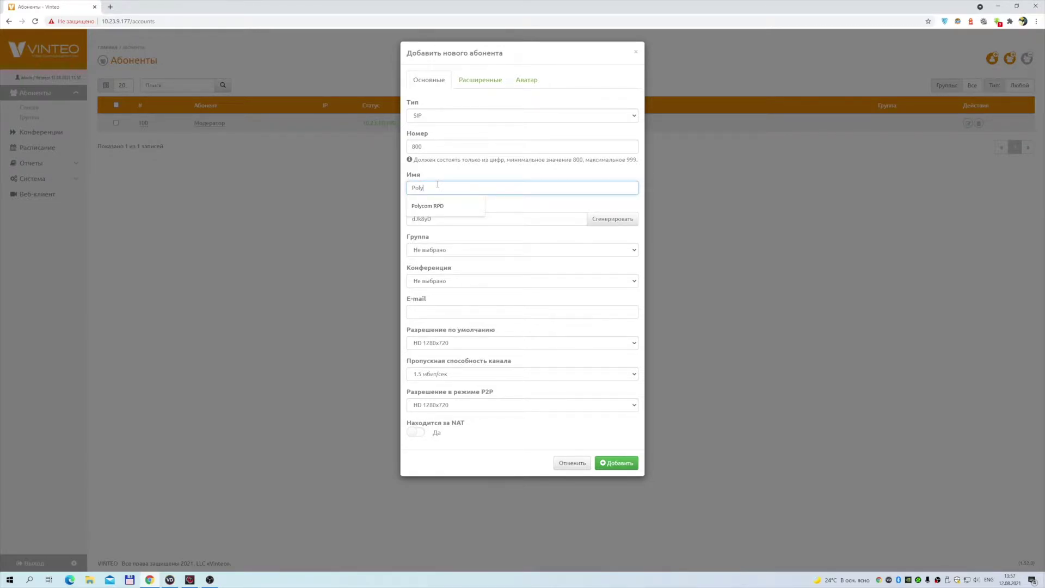
text(com RPD)
click(424, 147)
text(1)
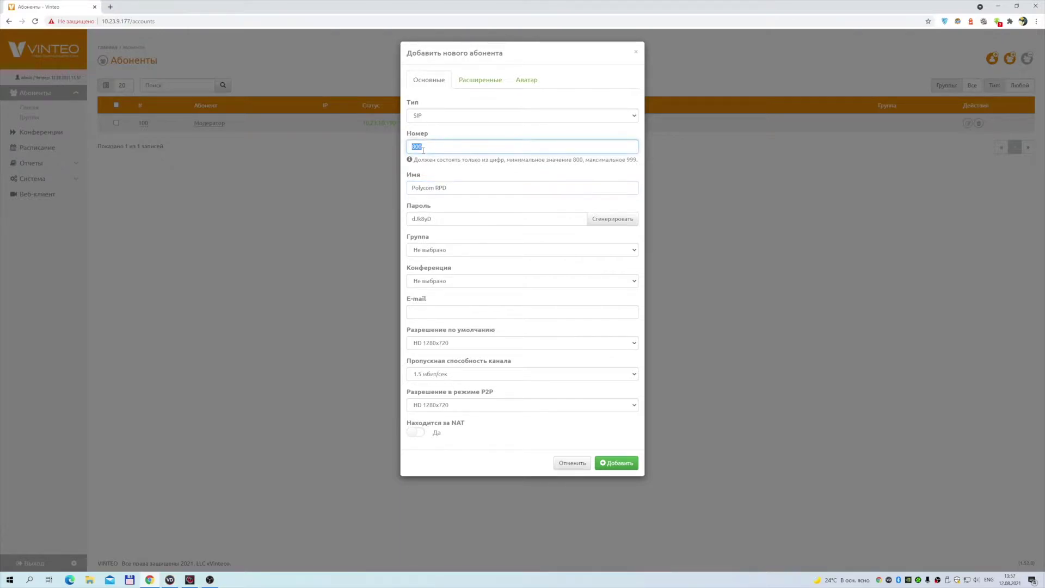
text(01)
Give it a simple password and HD 1280x720 resolution, leave NAT off, and save it
double_click(438, 219)
text(123)
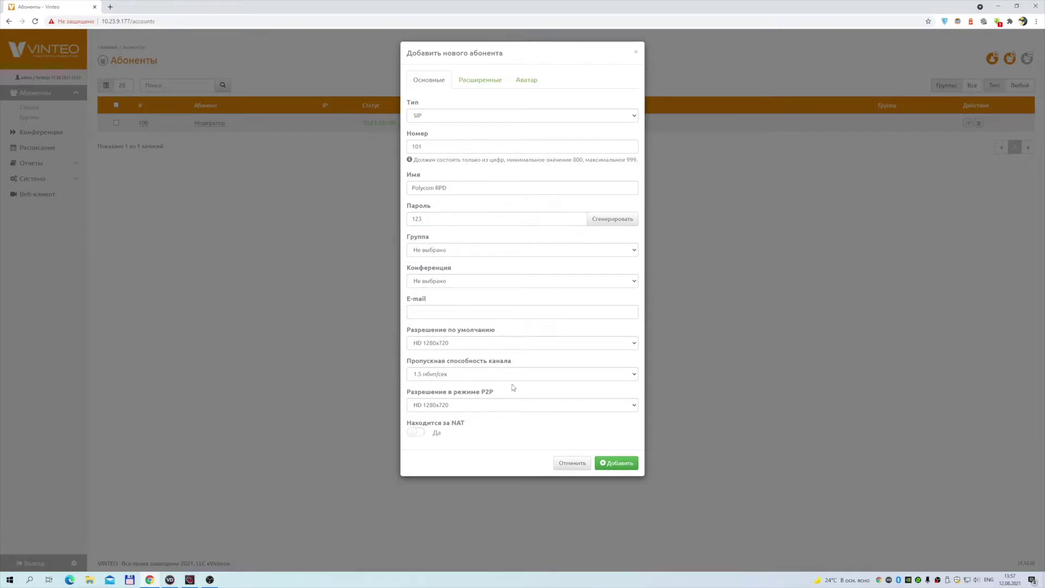
click(471, 342)
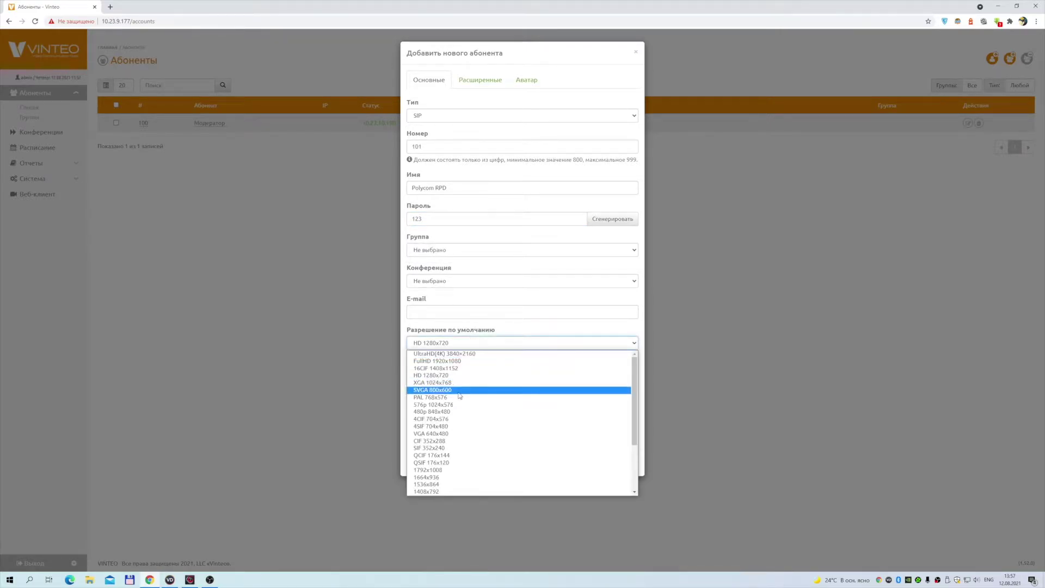
click(454, 375)
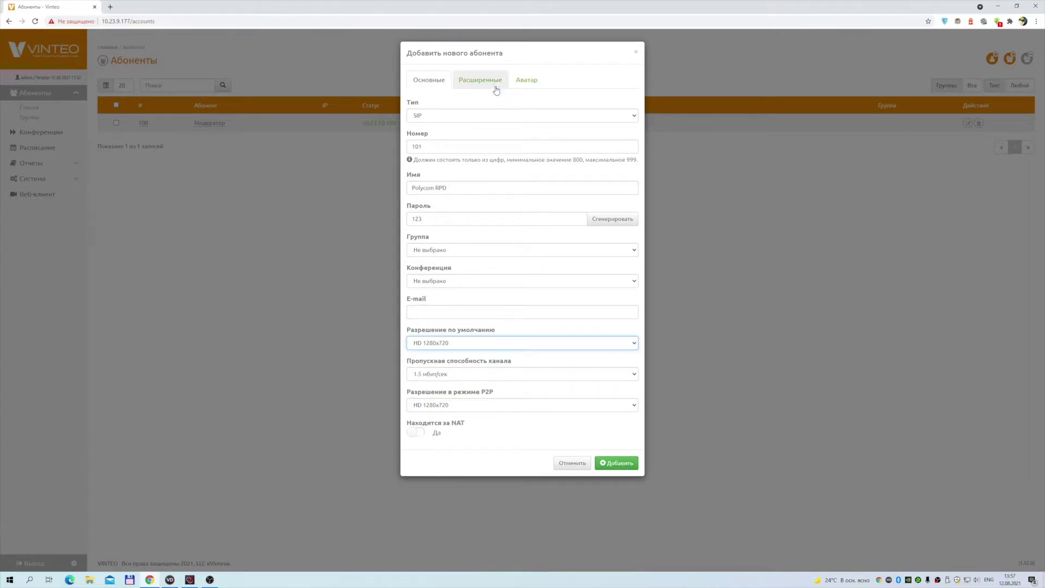
click(458, 80)
click(429, 80)
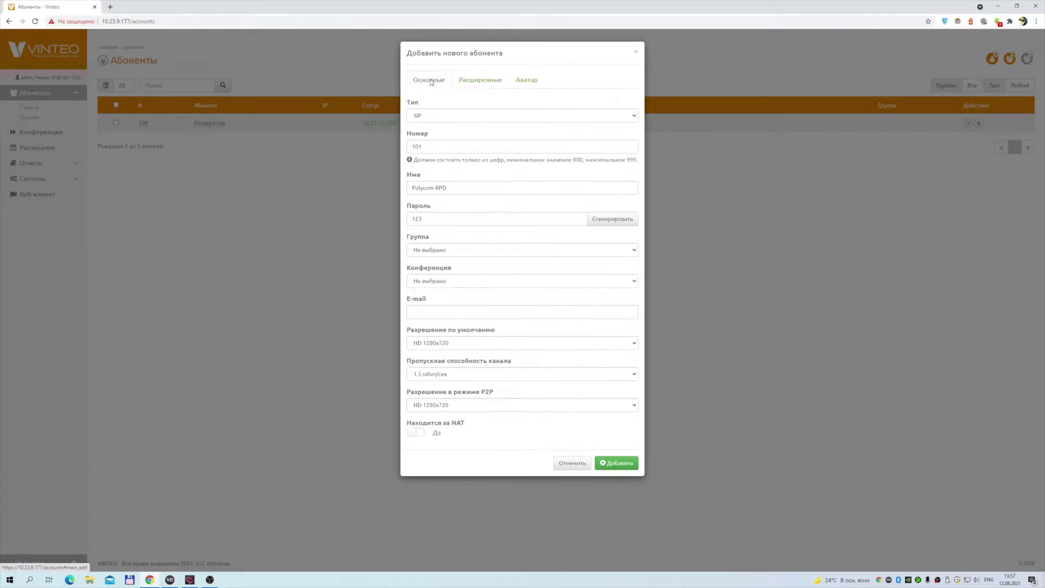
click(417, 433)
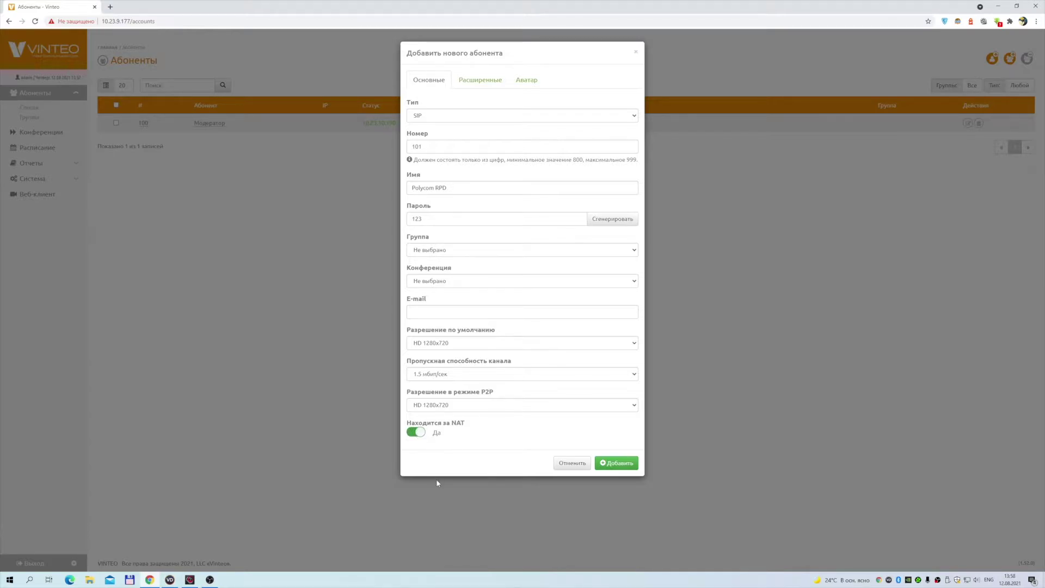
click(417, 433)
click(626, 467)
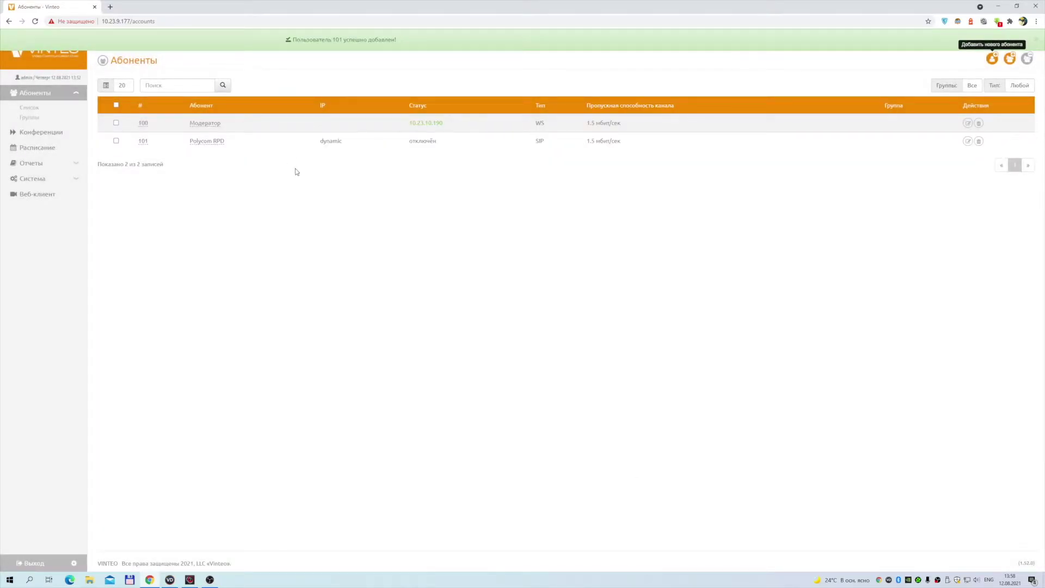
click(190, 580)
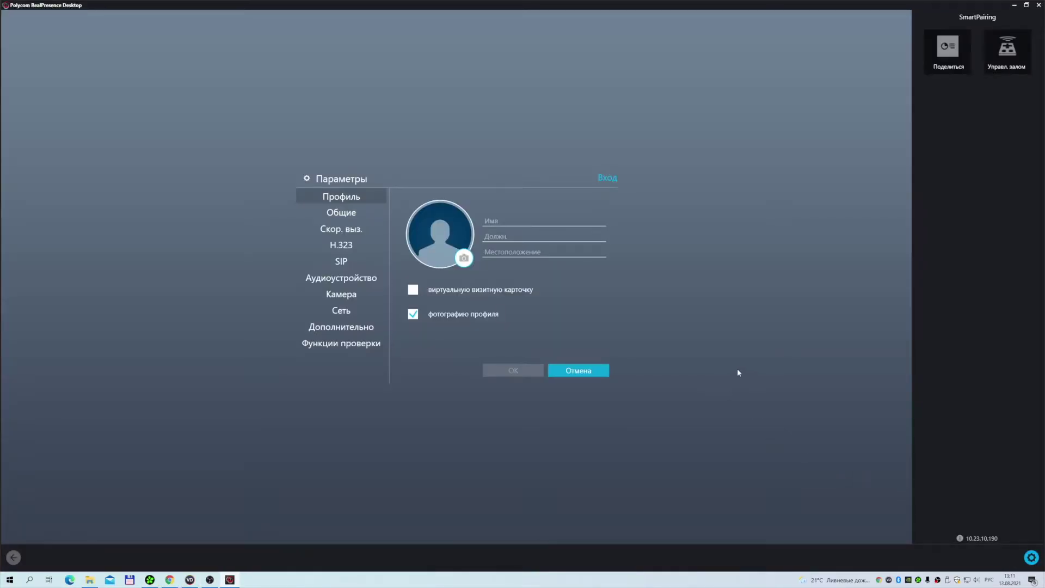
Enable SIP registration with proxy 10.23.9.177 and authorization name 101
click(338, 264)
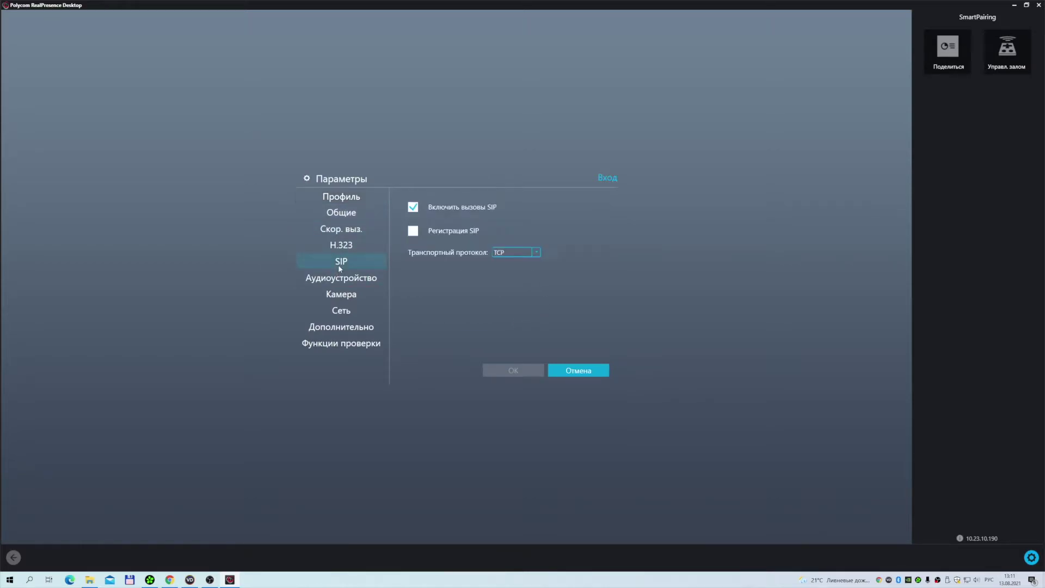
click(413, 231)
click(528, 249)
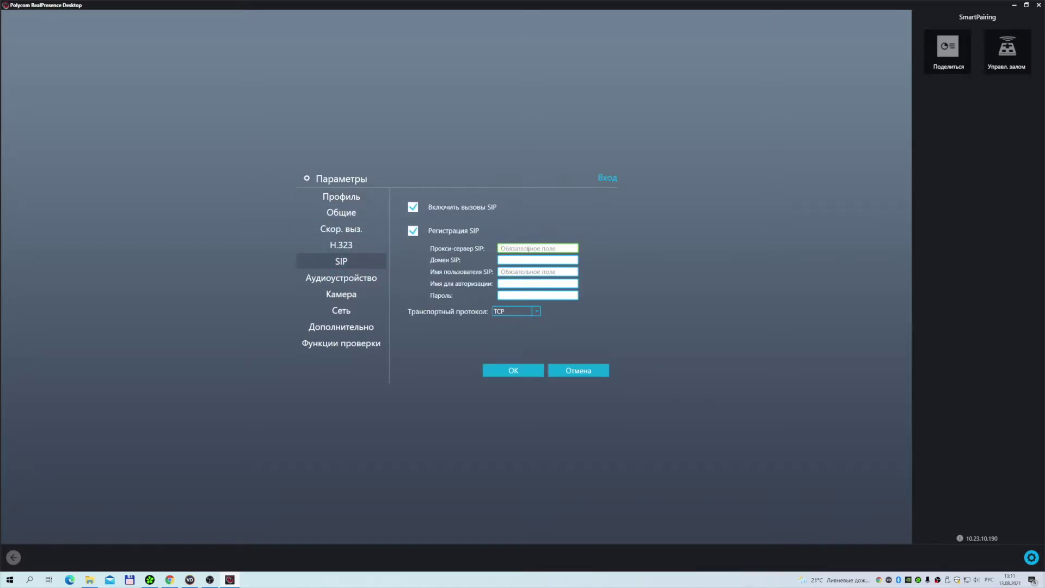
text(10.23.9.177)
click(513, 272)
text(10)
key(Tab)
text(101)
key(Tab)
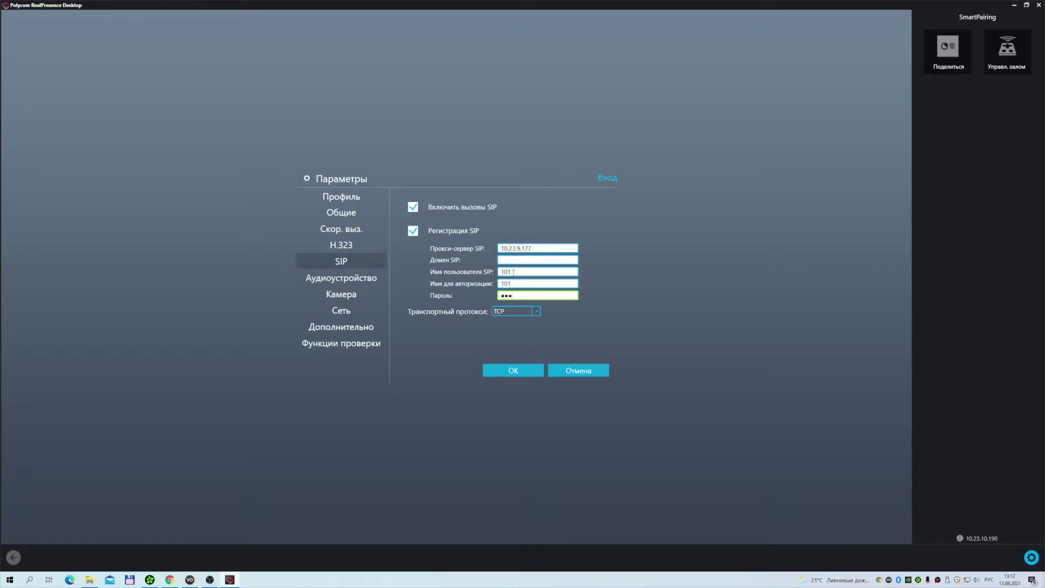
Set the SIP transport protocol to UDP and save the settings
click(514, 310)
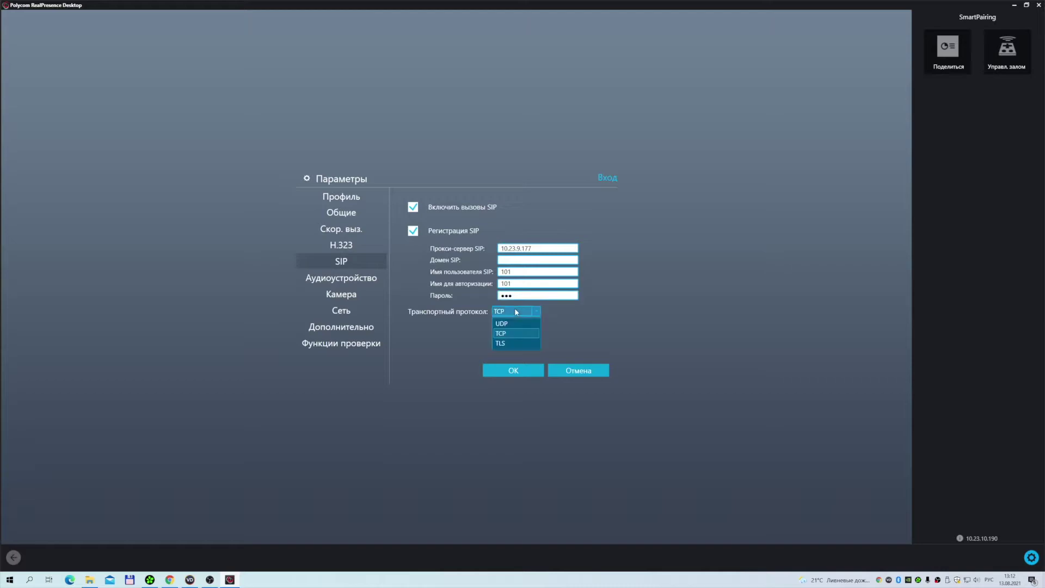
click(505, 323)
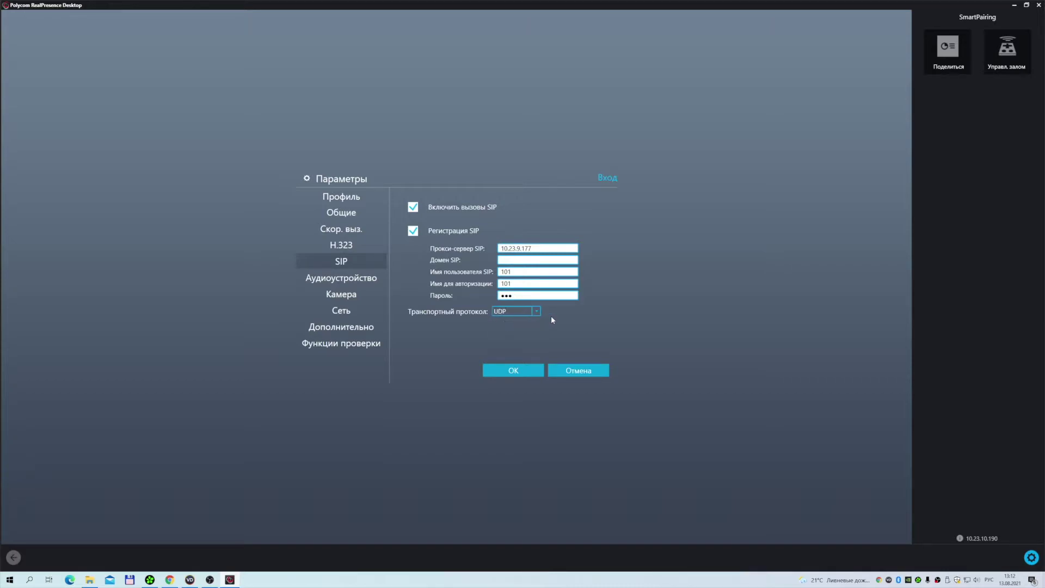
click(514, 374)
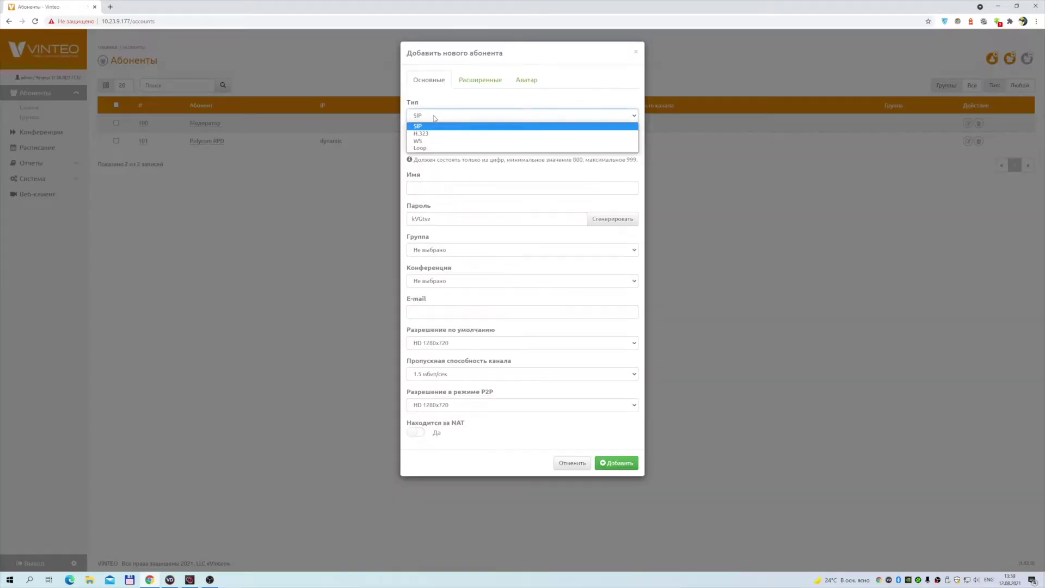
Set the new subscriber's type to H.323, number 102 and name Терминал
click(482, 135)
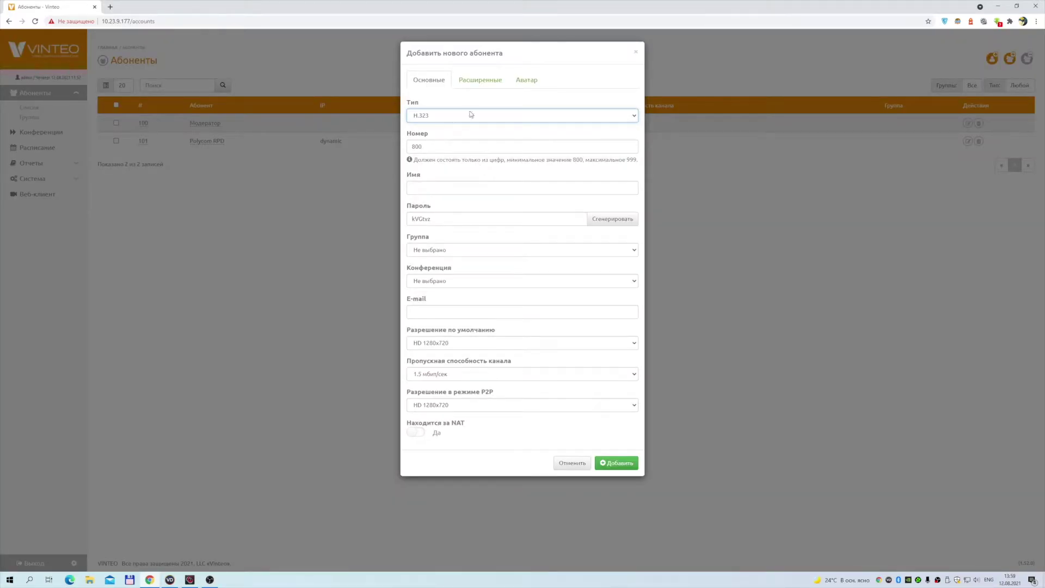
double_click(444, 143)
text(102)
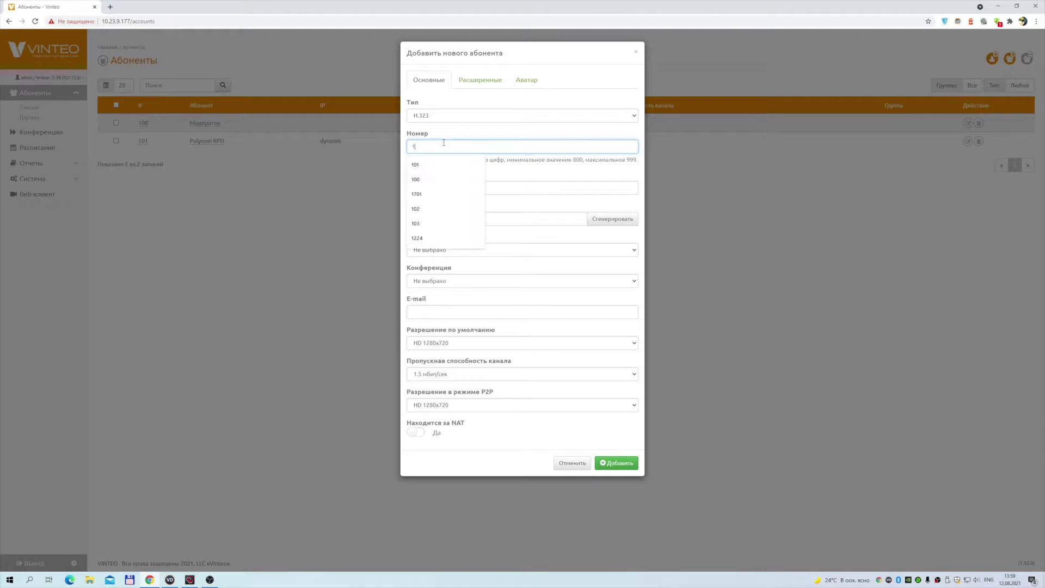
click(432, 186)
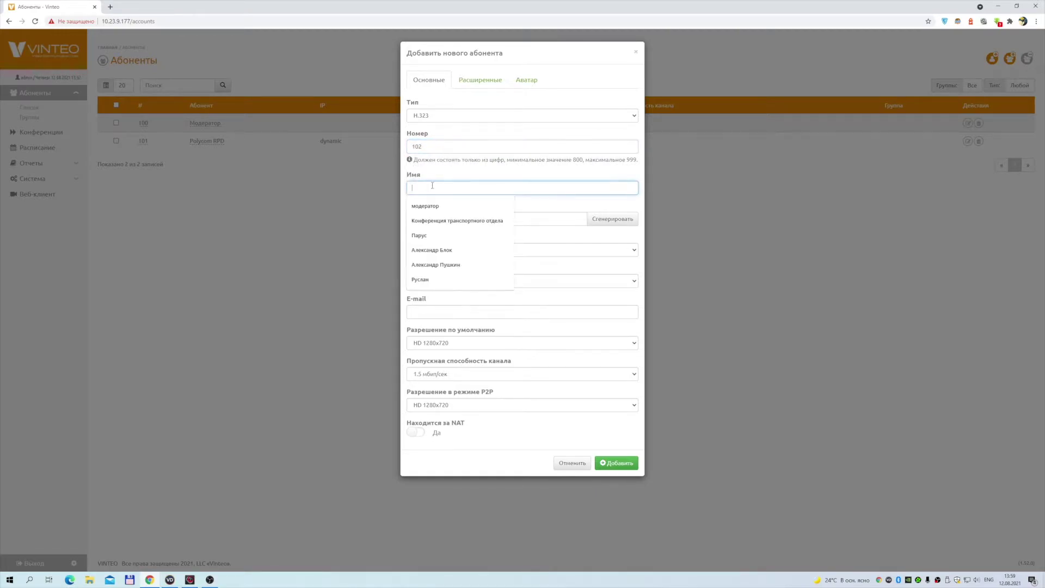
text(Heckfy)
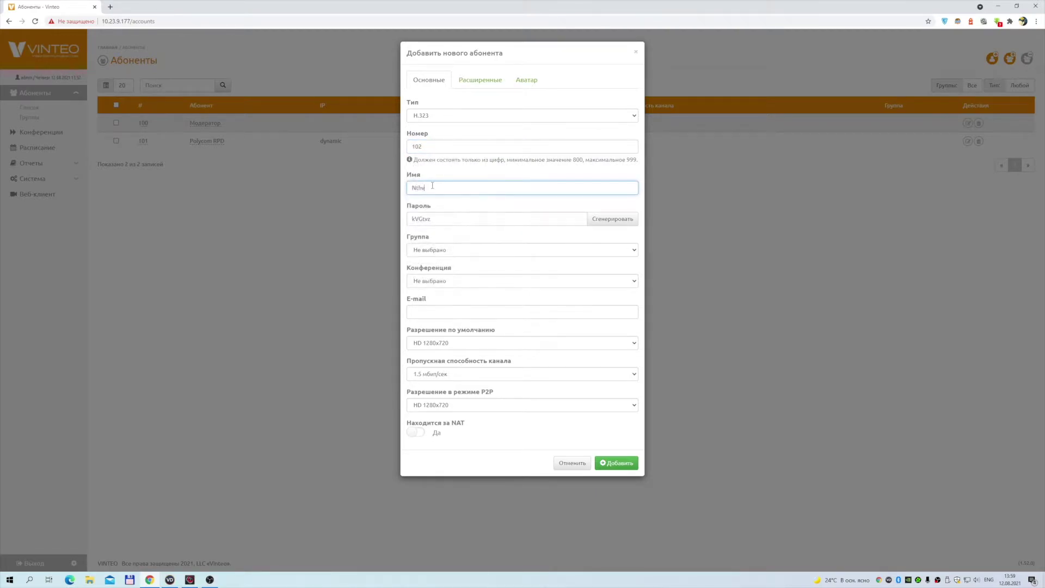
key(ctrl+a)
key(BackSpace)
text(Терминал)
click(457, 203)
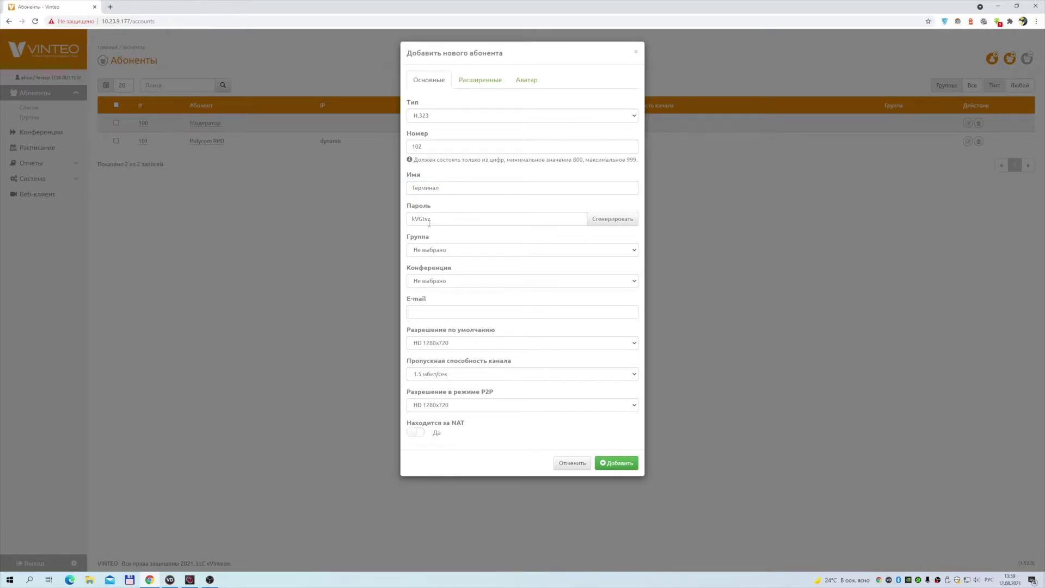
Replace the generated password with a simple one
double_click(436, 216)
text(123)
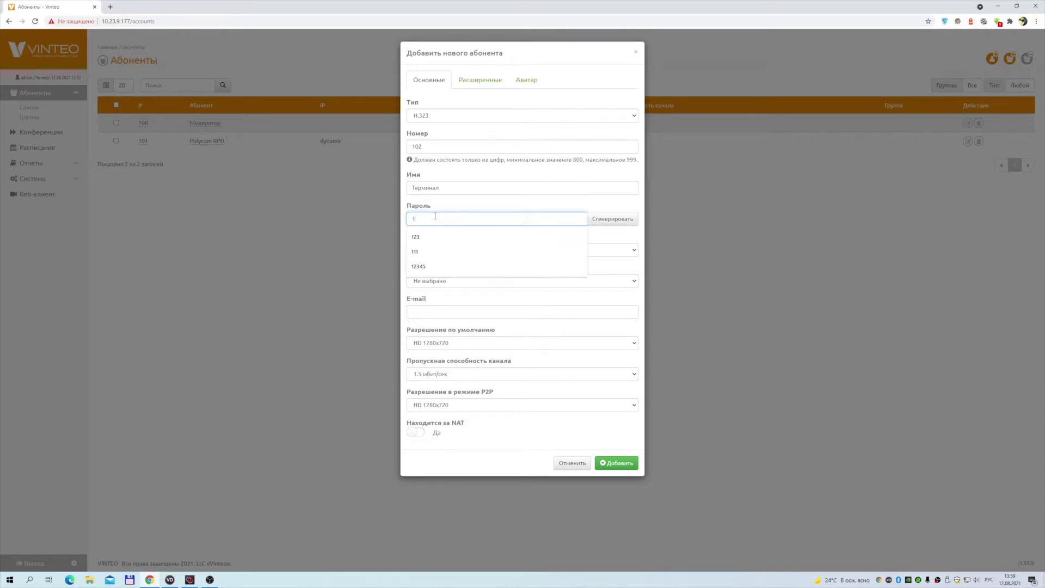
click(467, 442)
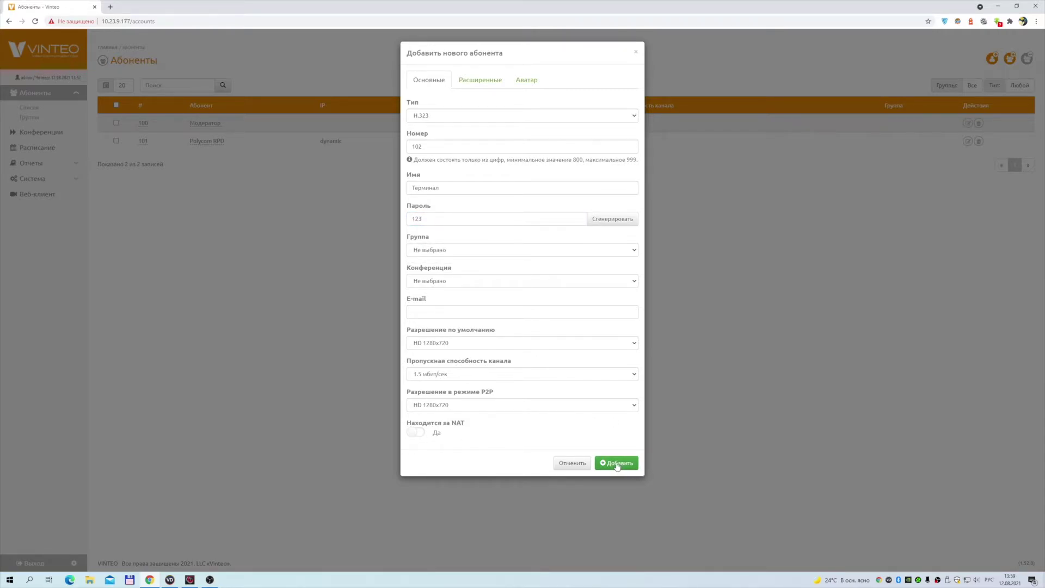
Set subscriber 102's IP to 10.23.10.240, save it, and go to the conferences list
click(473, 81)
click(448, 117)
double_click(447, 117)
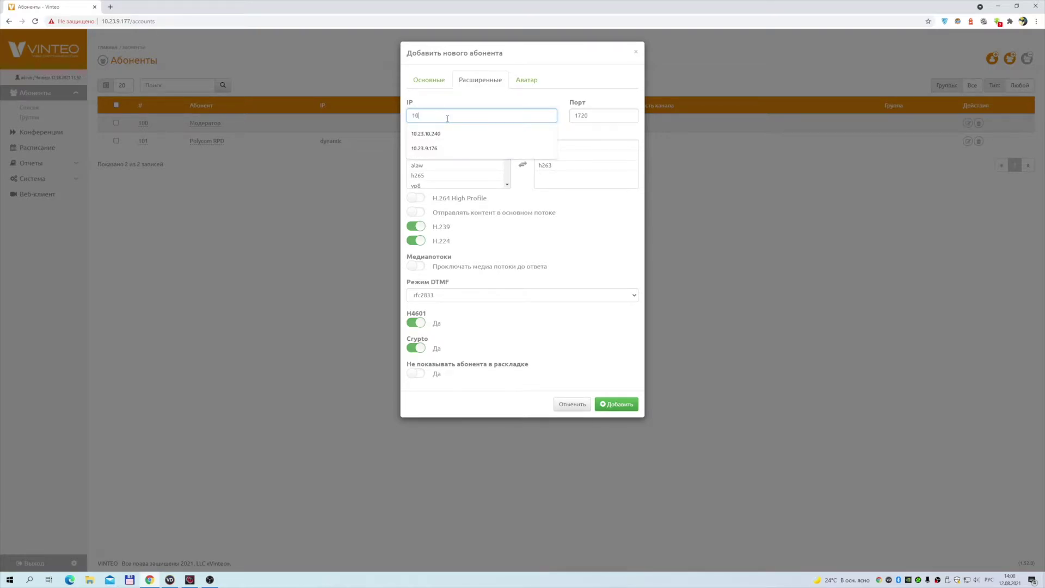
key(Down)
key(Return)
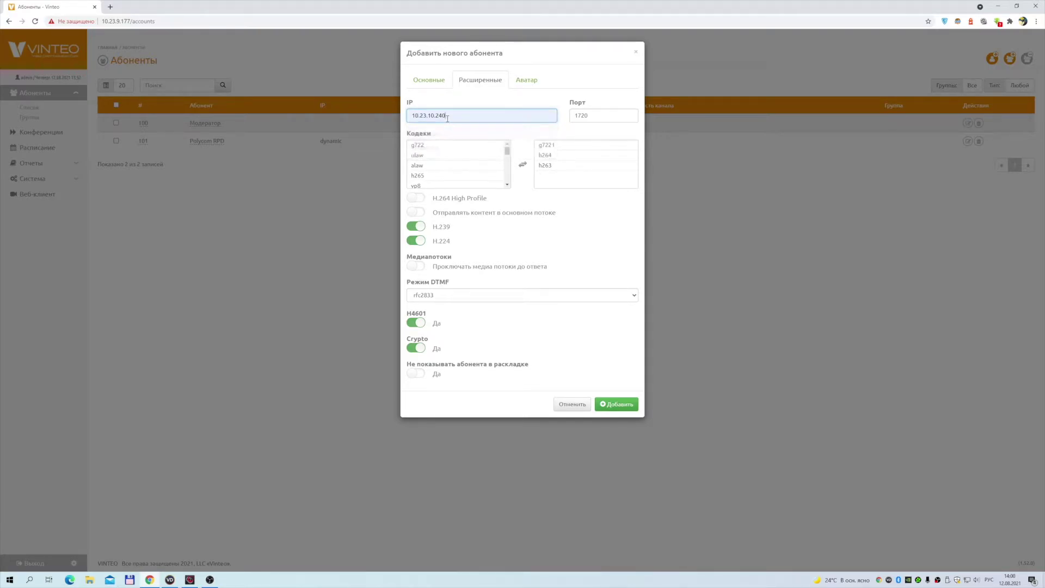
click(614, 405)
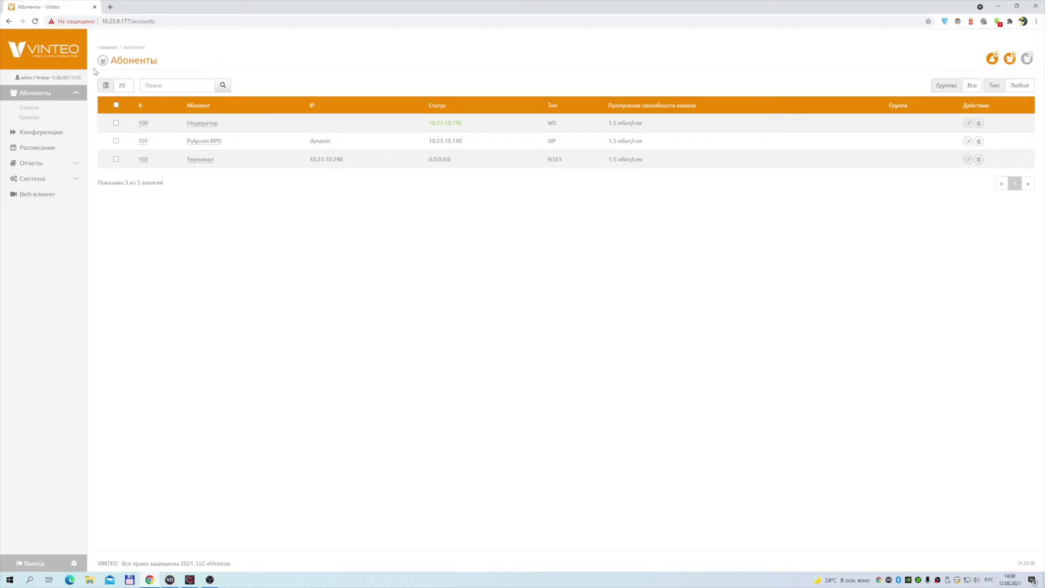
click(41, 132)
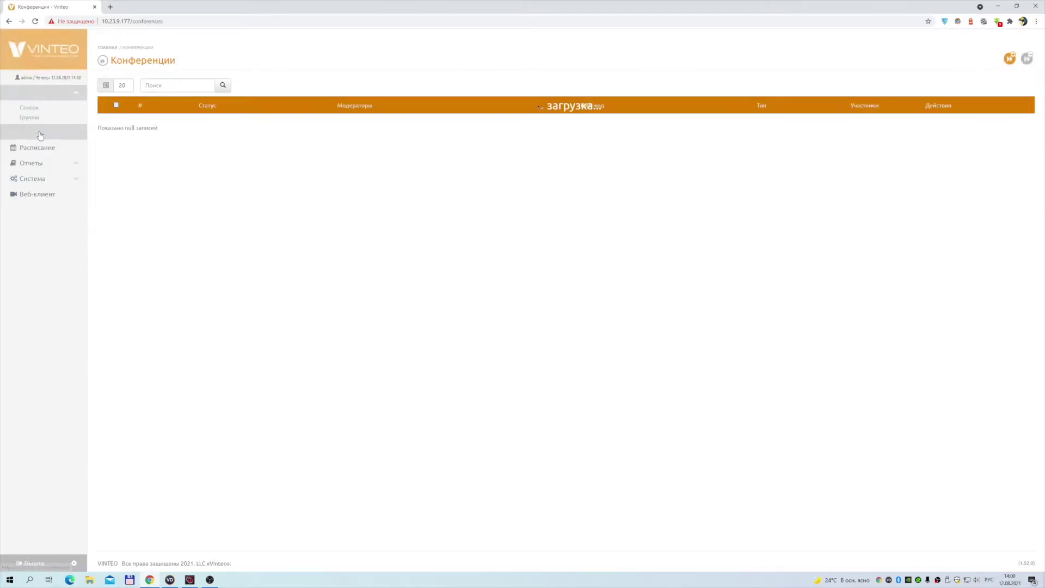
Create conference 1800 described 'Тест 1' with subscriber 100 Модератор as moderator
click(1010, 61)
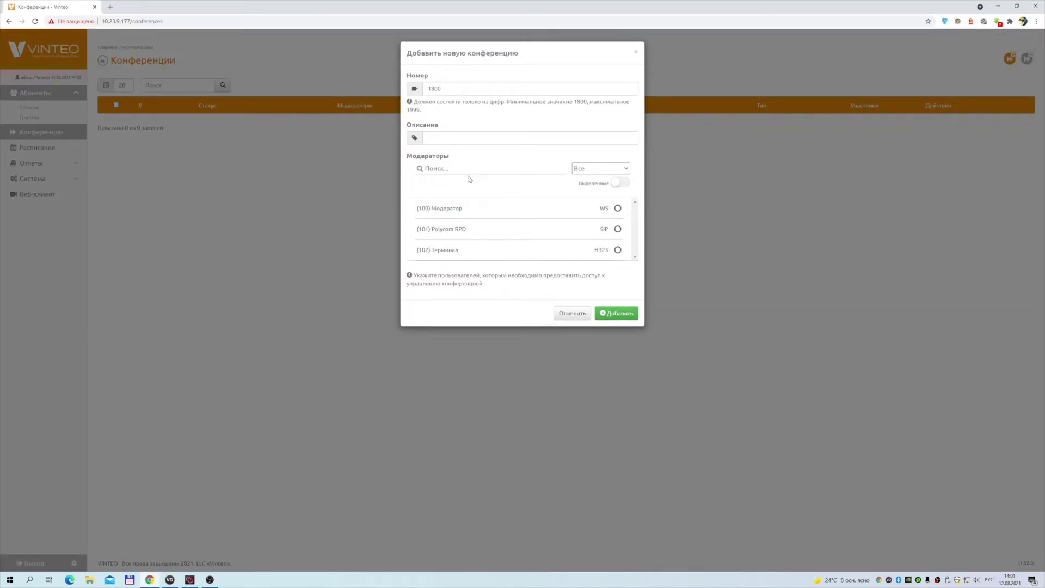
click(480, 139)
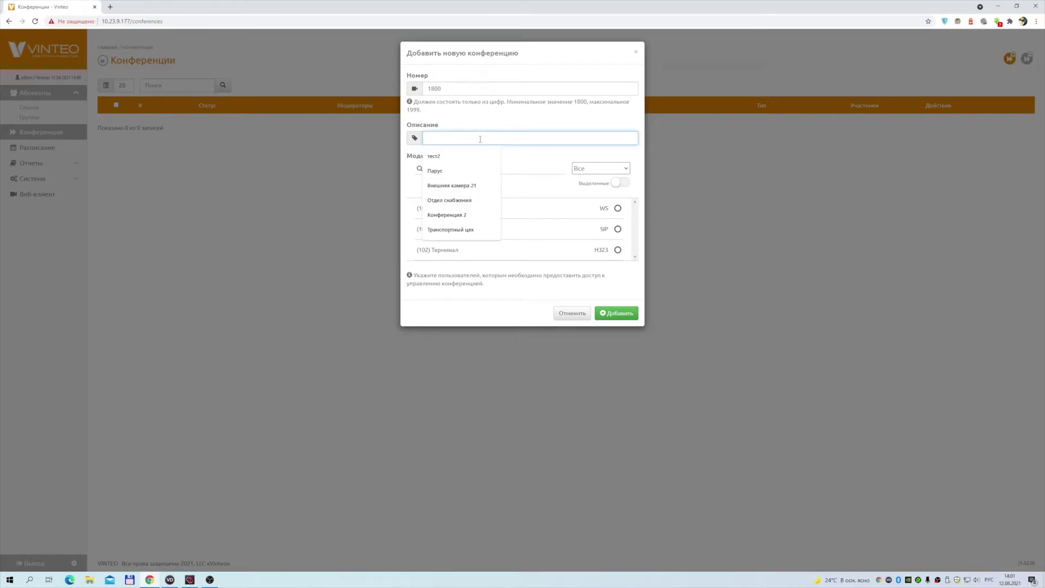
text(Тест )
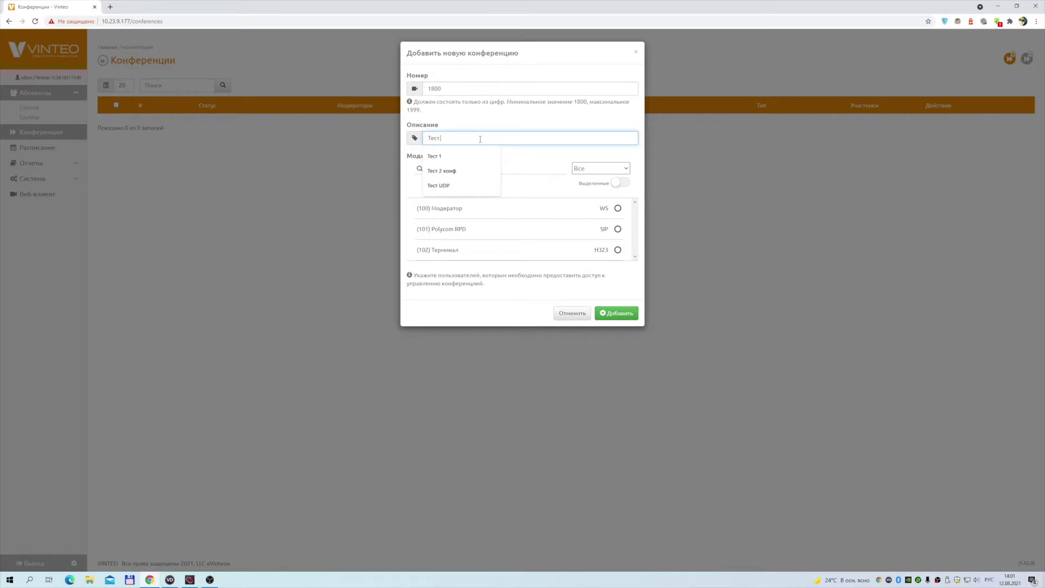
text(1)
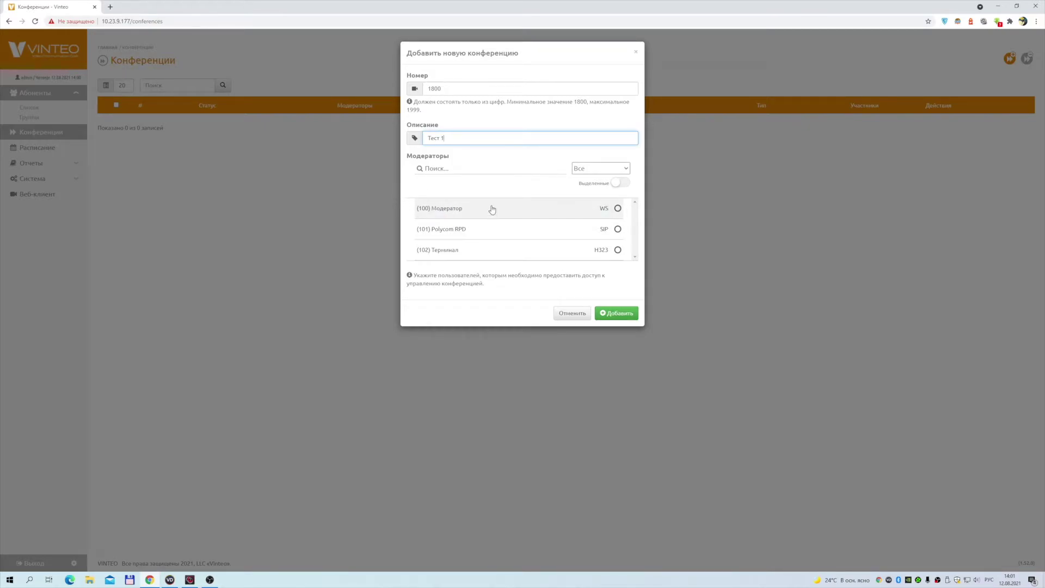
click(618, 209)
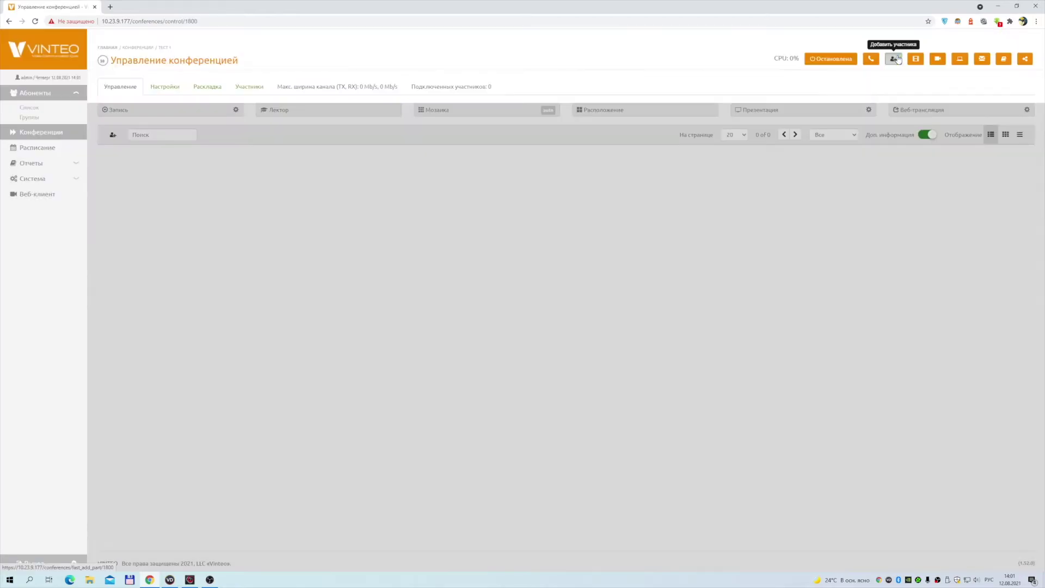
click(892, 59)
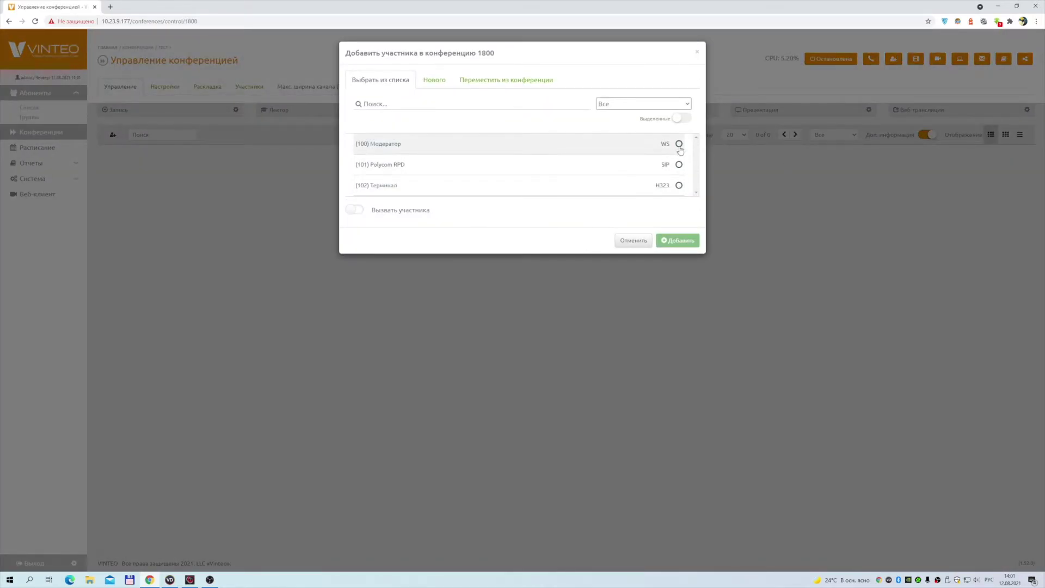
Select subscribers 100 and 101 as participants and switch on the open-conference option
click(679, 144)
click(678, 164)
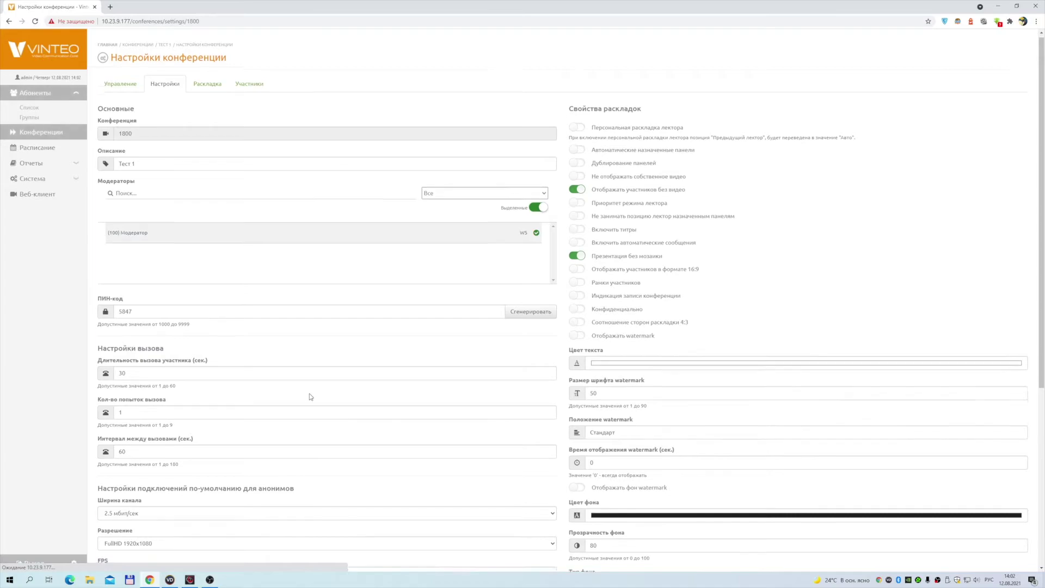
scroll(297, 402, down, 5)
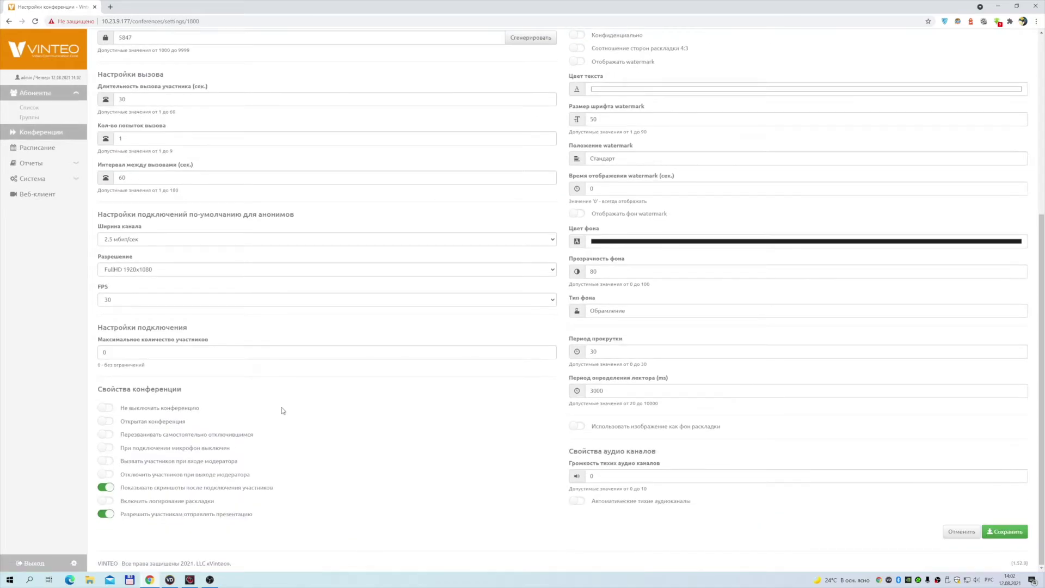
click(105, 424)
scroll(329, 308, up, 5)
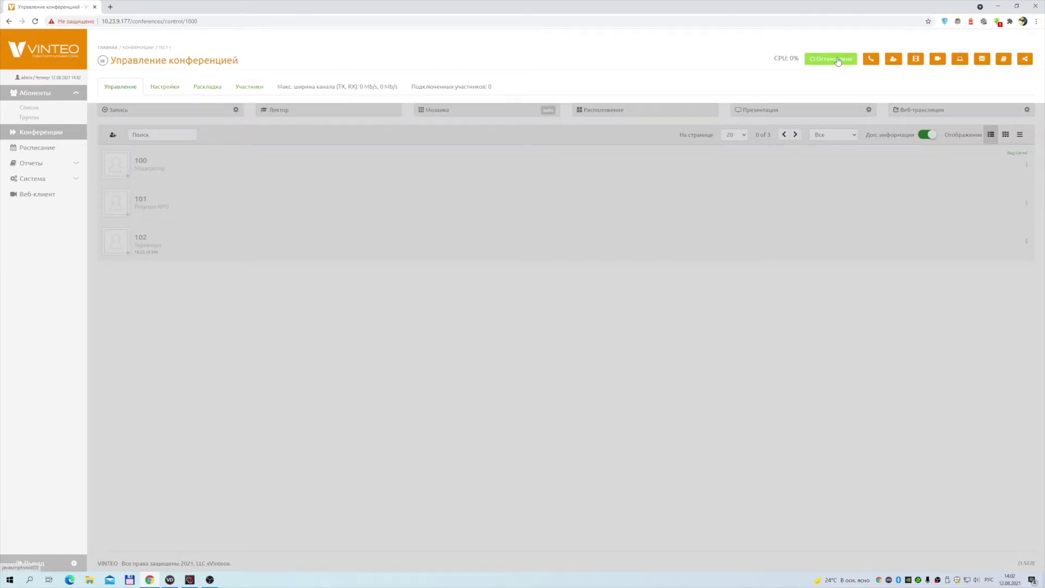
Start conference 1800, call participant 100, and view the incoming call in Vinteo Desktop
click(838, 60)
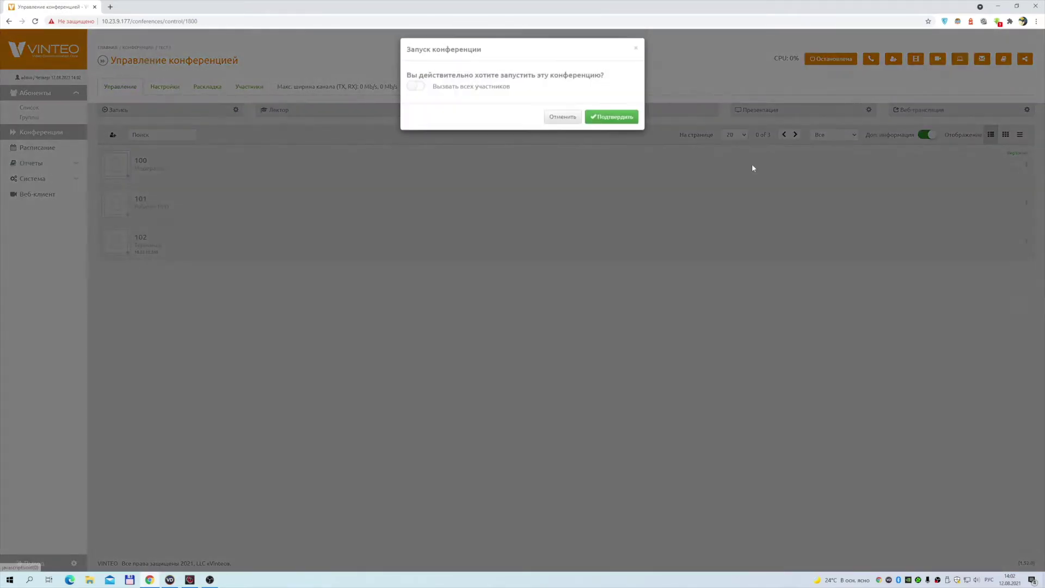
click(611, 115)
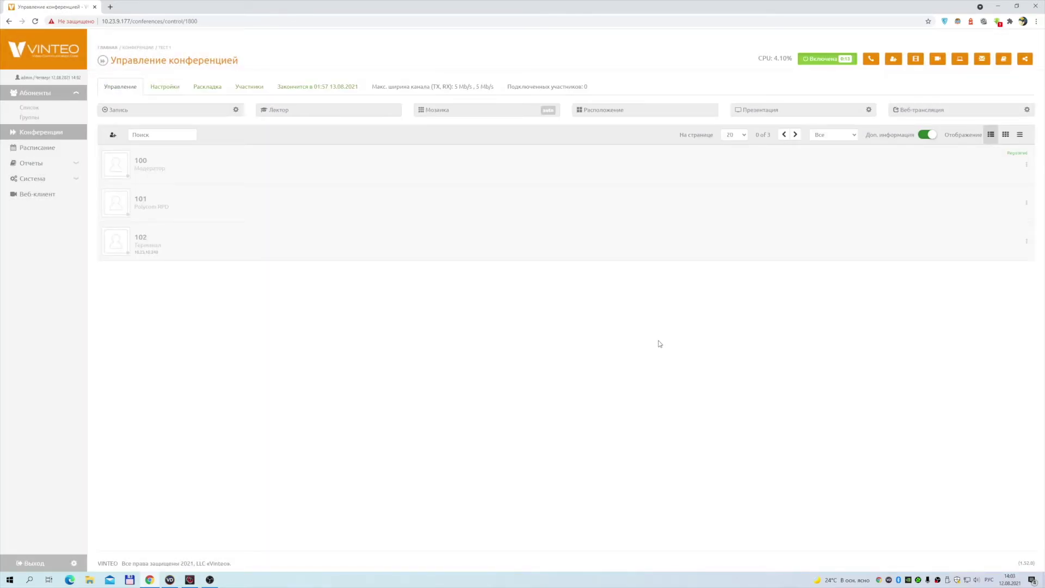
click(1027, 164)
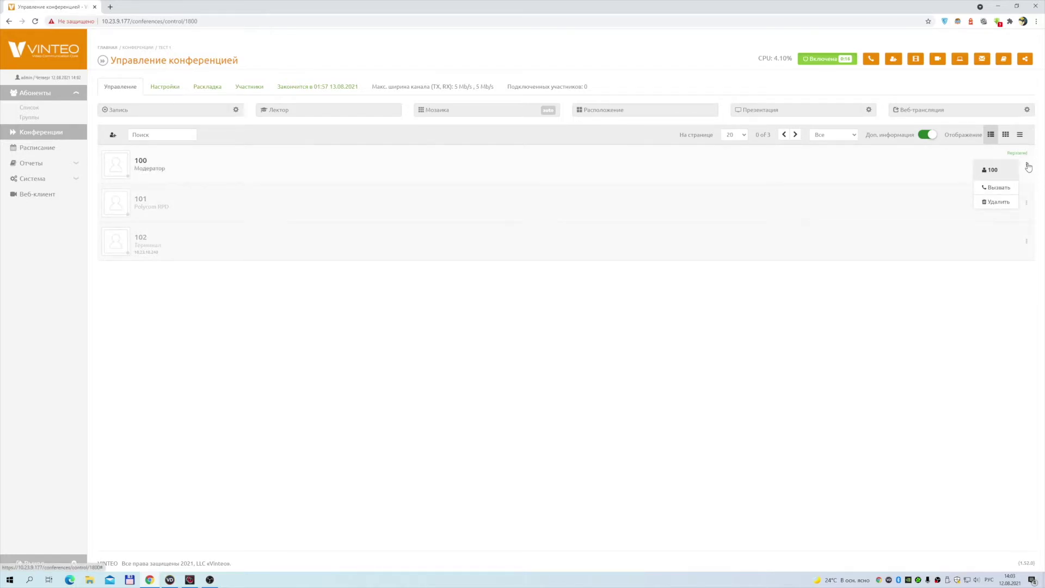
click(998, 187)
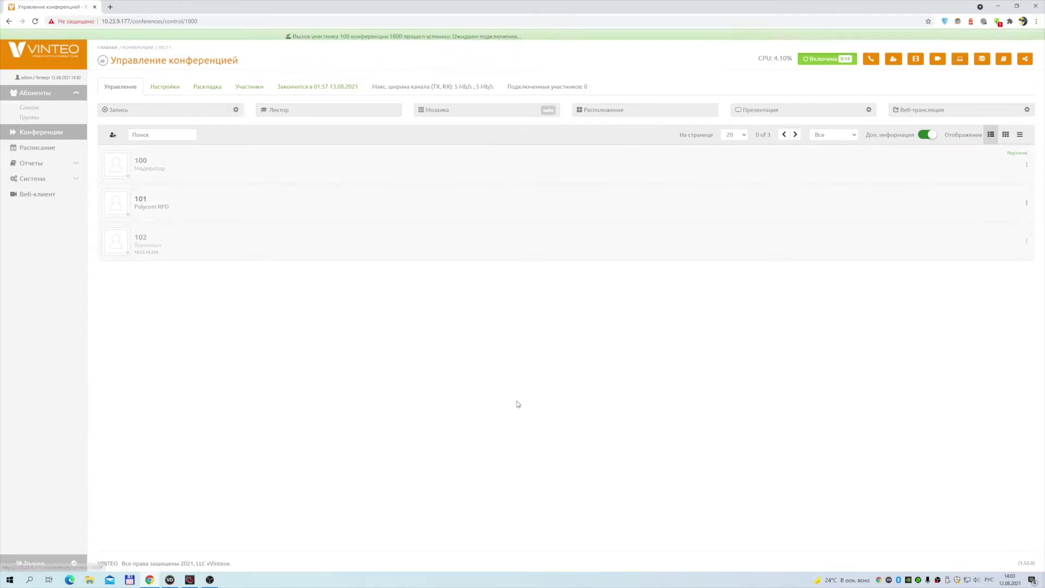
click(170, 579)
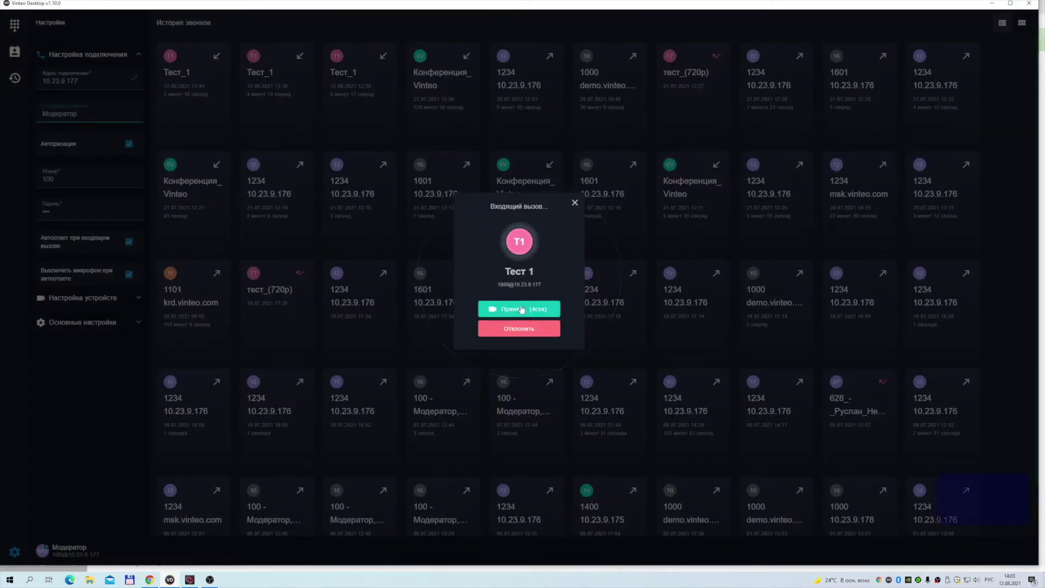
Accept the incoming call in Vinteo Desktop as subscriber 100, then go back to the conference control page
click(522, 309)
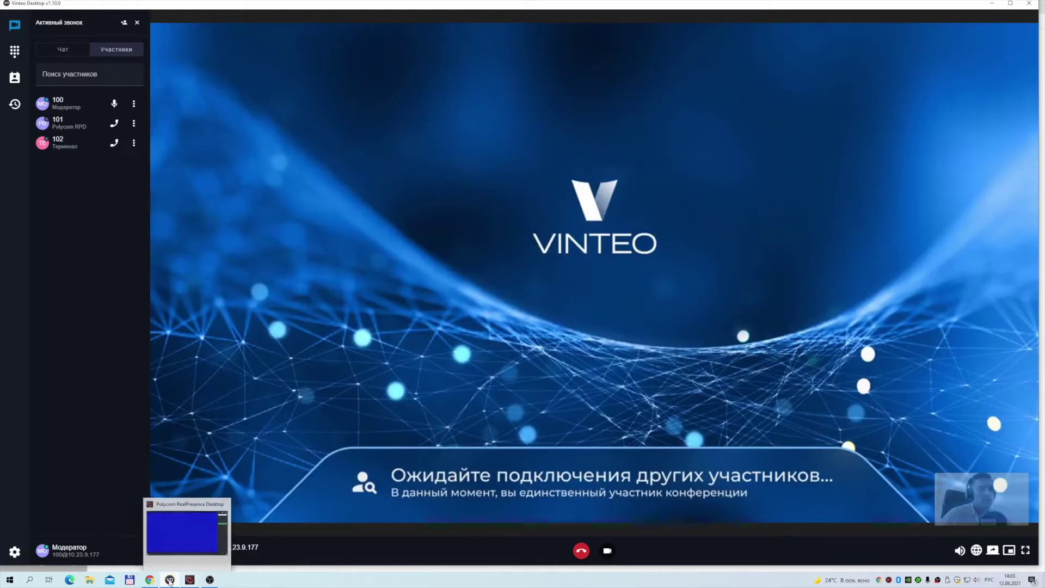
click(149, 580)
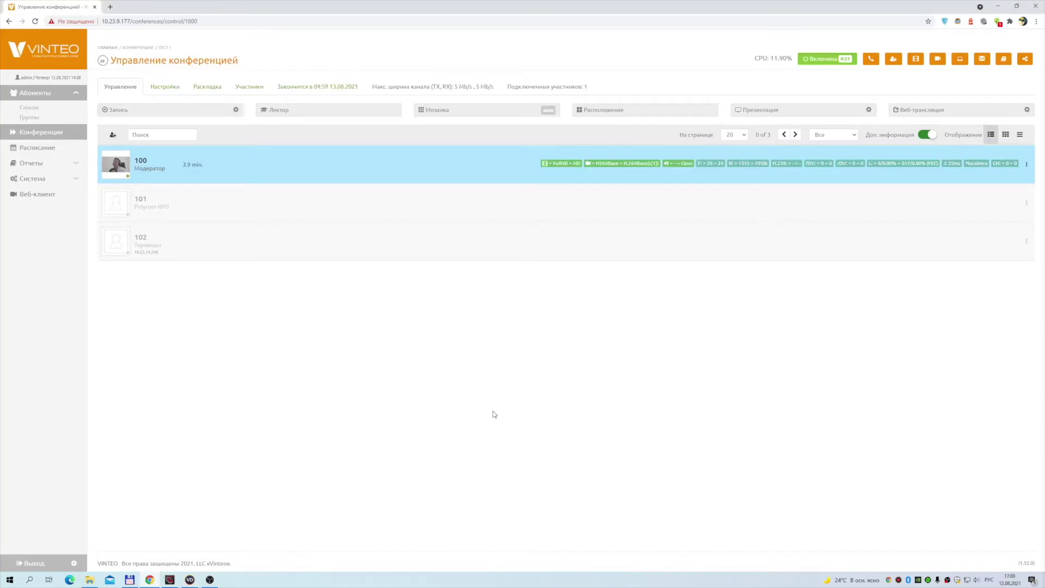
Call participant 101 with Вызвать and answer it in Polycom RealPresence Desktop
click(1026, 205)
click(996, 225)
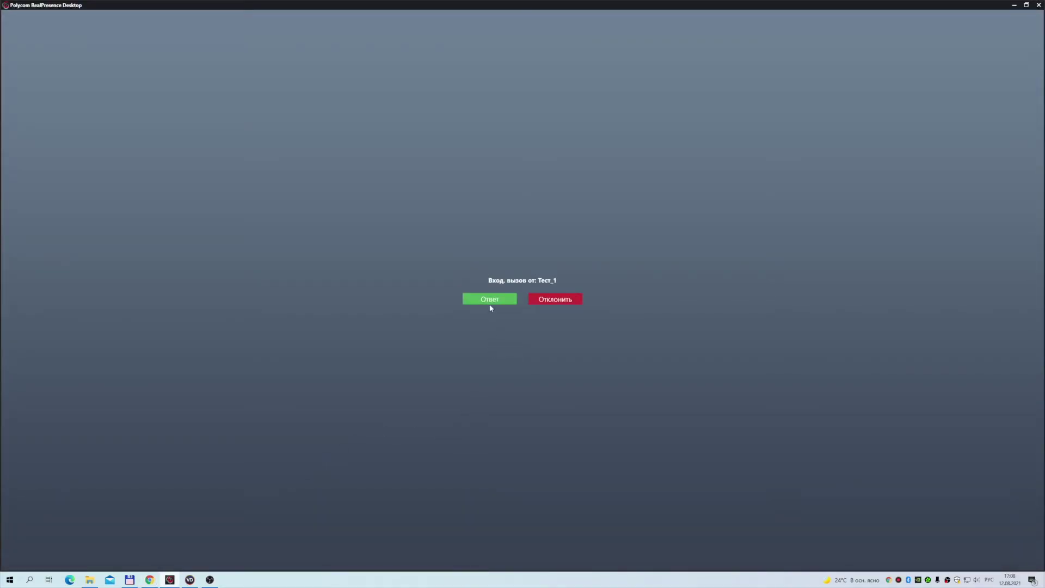
click(491, 302)
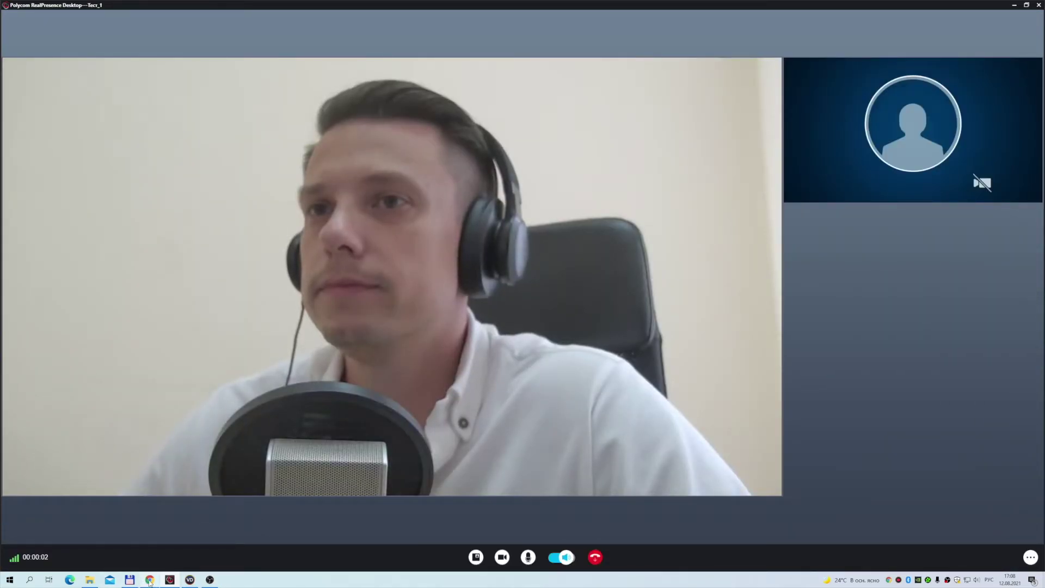
click(150, 580)
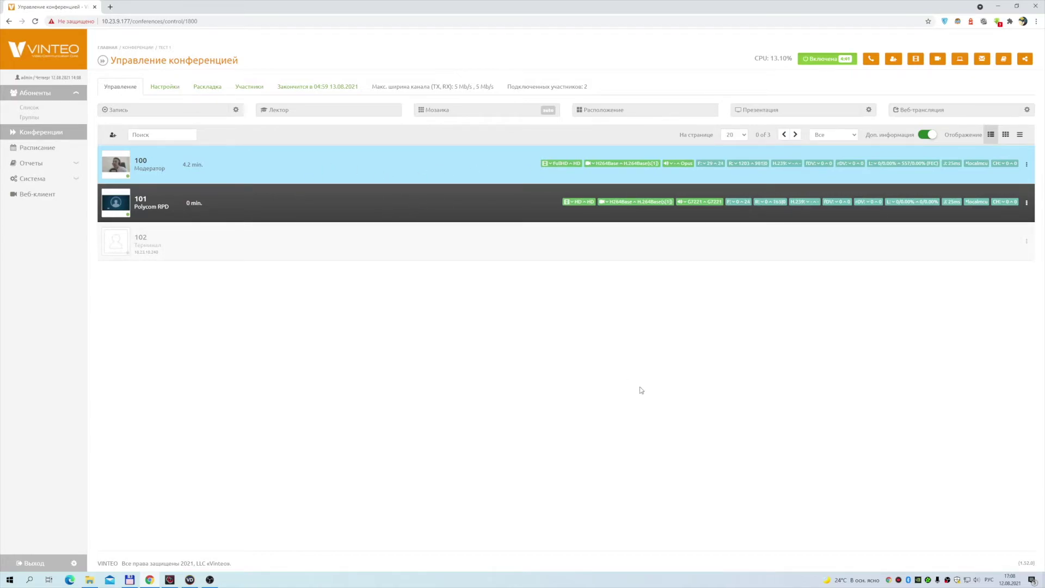
click(1026, 242)
Choose Вызвать for participant 102 so all three subscribers are connected
click(997, 267)
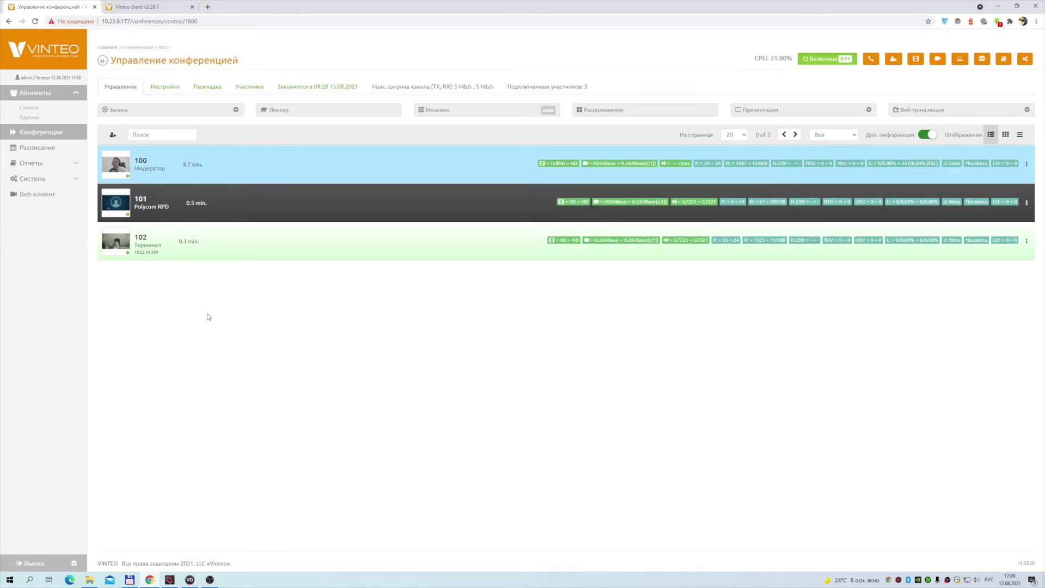
In the Vinteo client tab, join conference 1800 with the display name Аноним unchanged
click(149, 8)
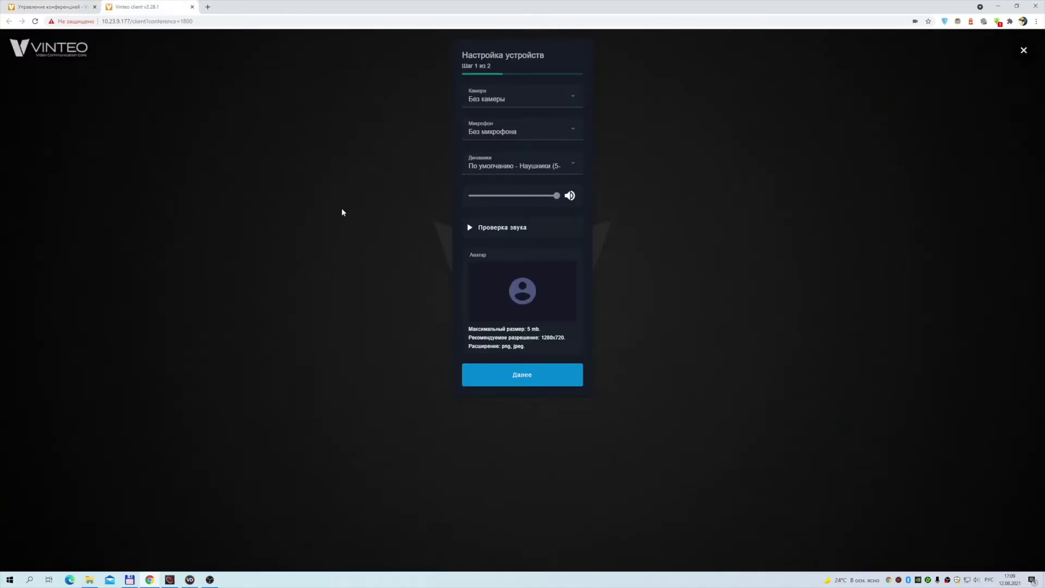
click(531, 380)
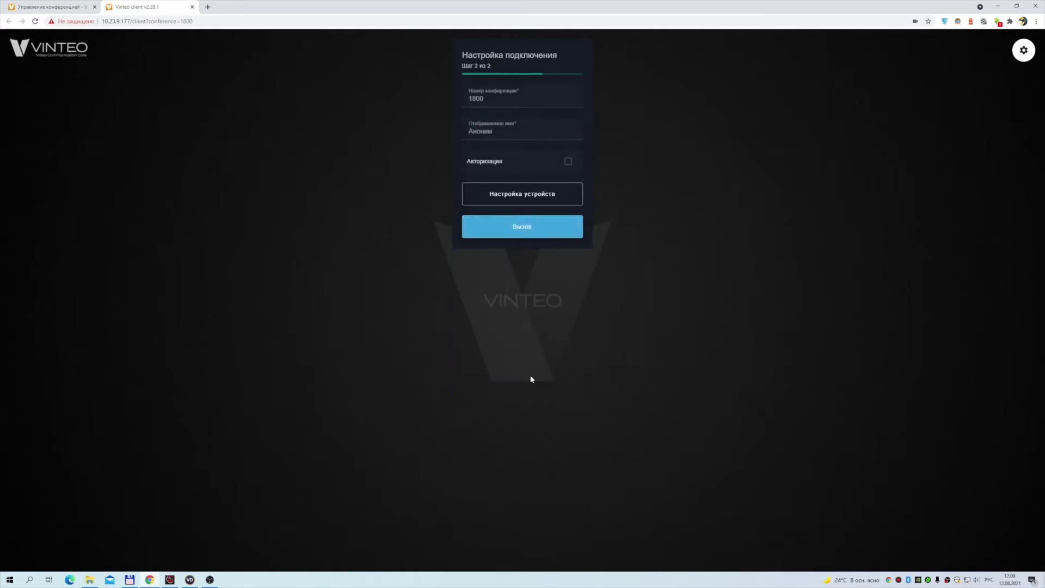
drag(509, 132, 455, 127)
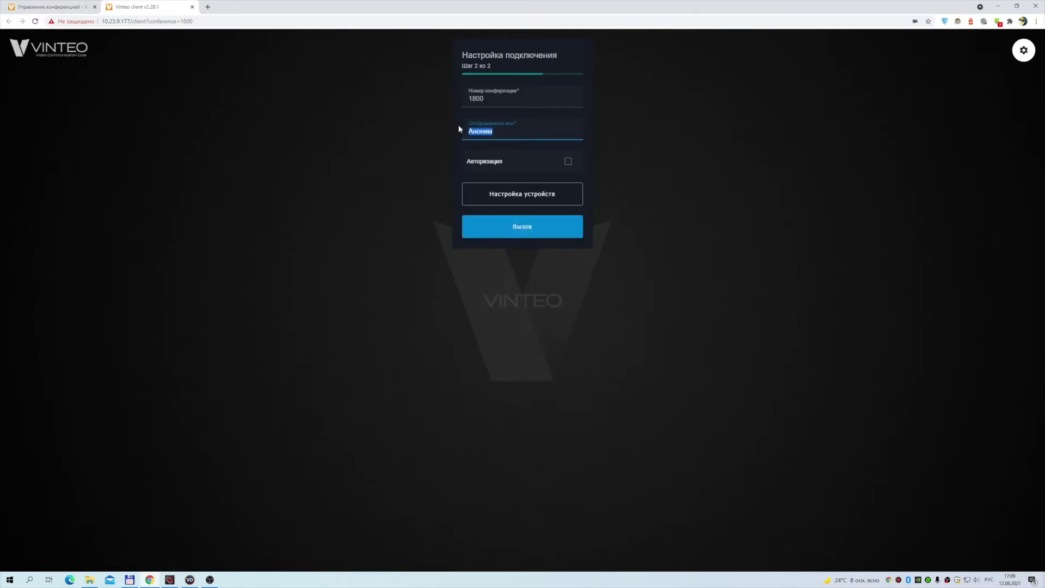
click(508, 130)
click(528, 233)
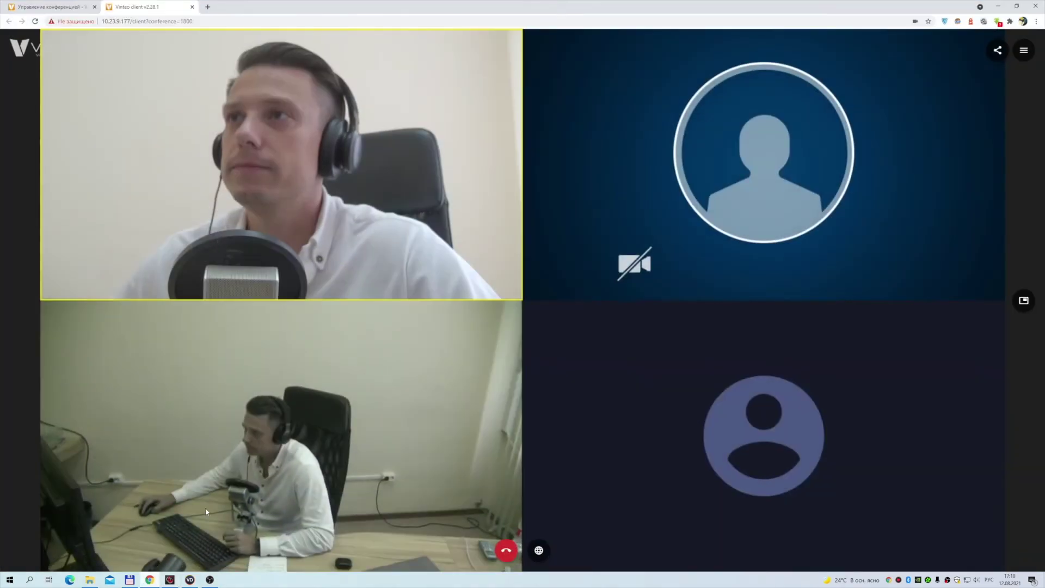
Confirm 100, 101, 102 and Аноним are connected on the control page, then bring up Vinteo Desktop
click(37, 7)
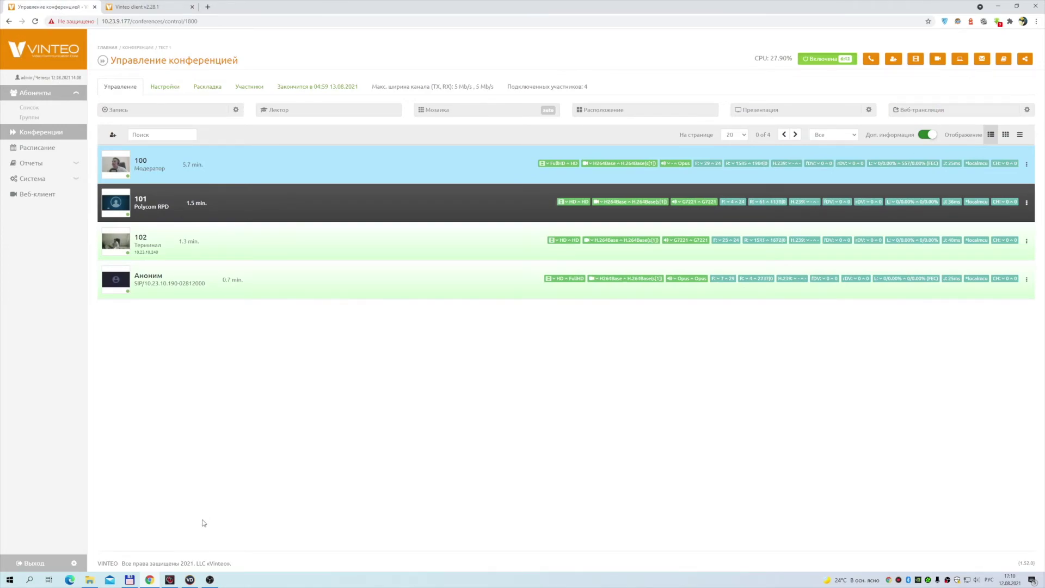
click(189, 579)
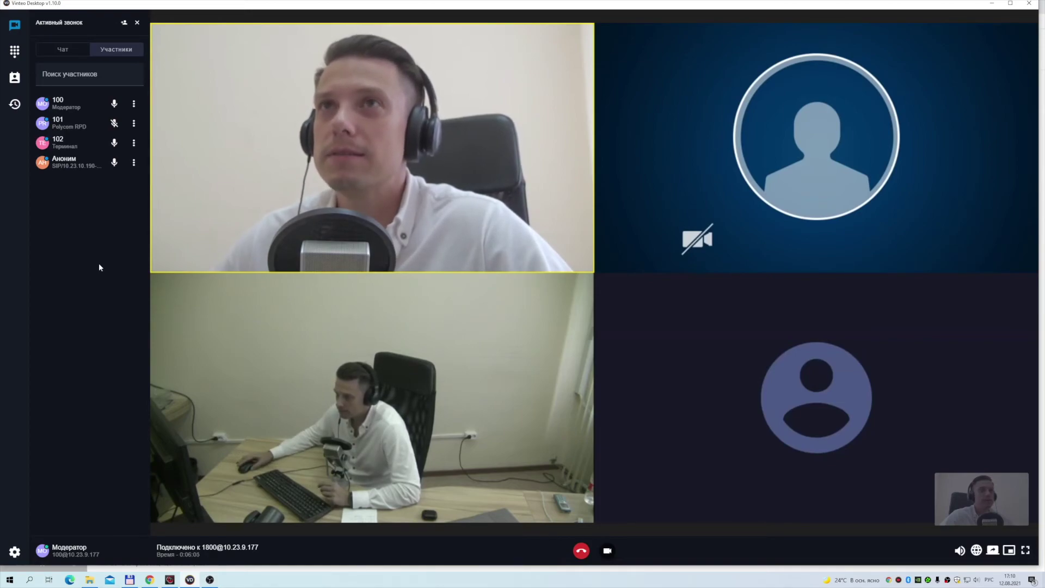
Bring the Chrome conference control page for conference 1800 back to the front
click(150, 580)
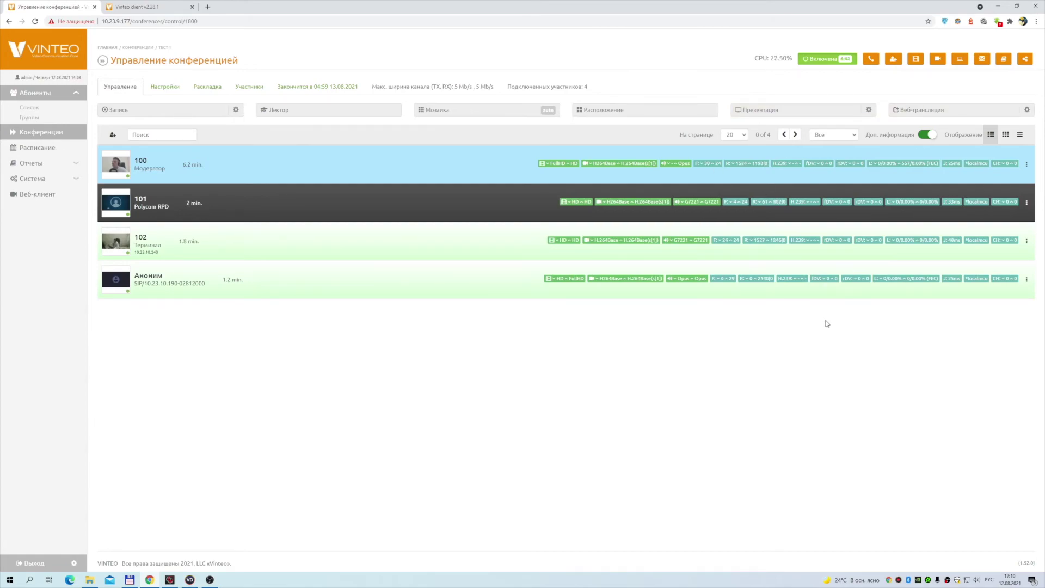
Toggle Доп. информация off and on, try tile view then list view, and return to Vinteo Desktop
click(927, 135)
click(927, 134)
click(1005, 135)
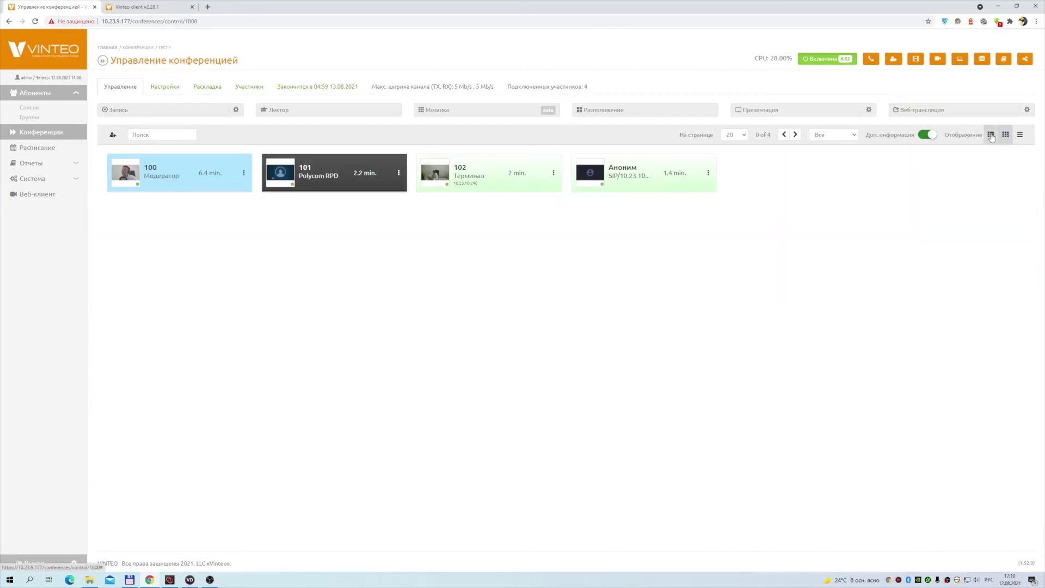
click(991, 135)
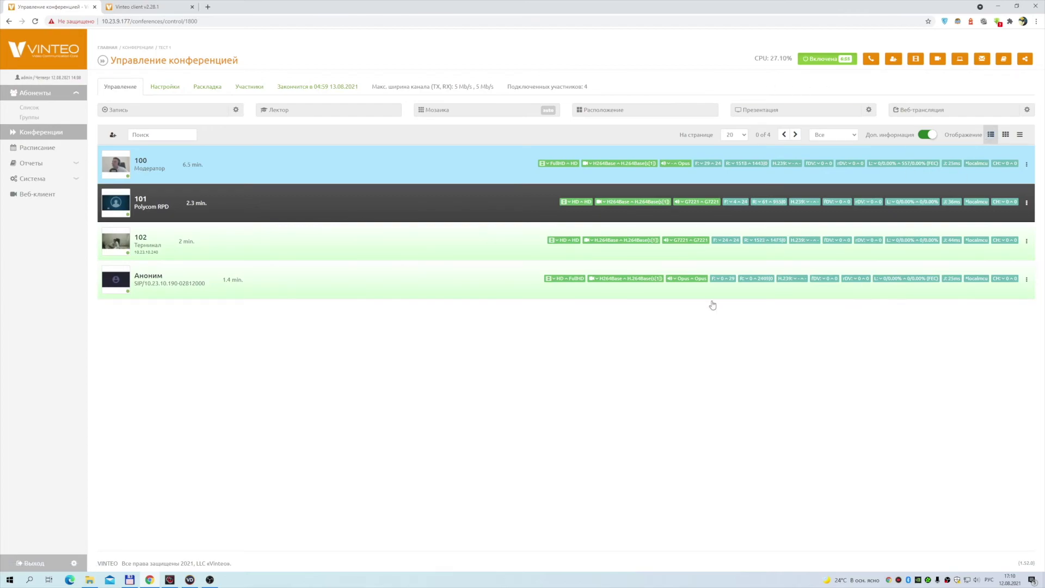
click(189, 579)
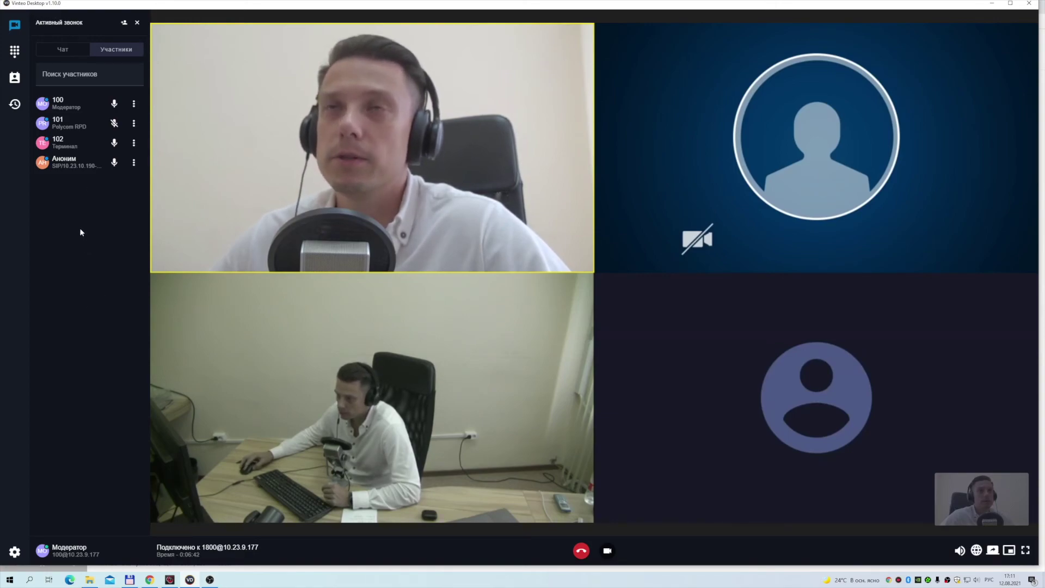
Unmute participant 101, mute participant 102, and disconnect 101 with Отключить
click(114, 124)
click(114, 143)
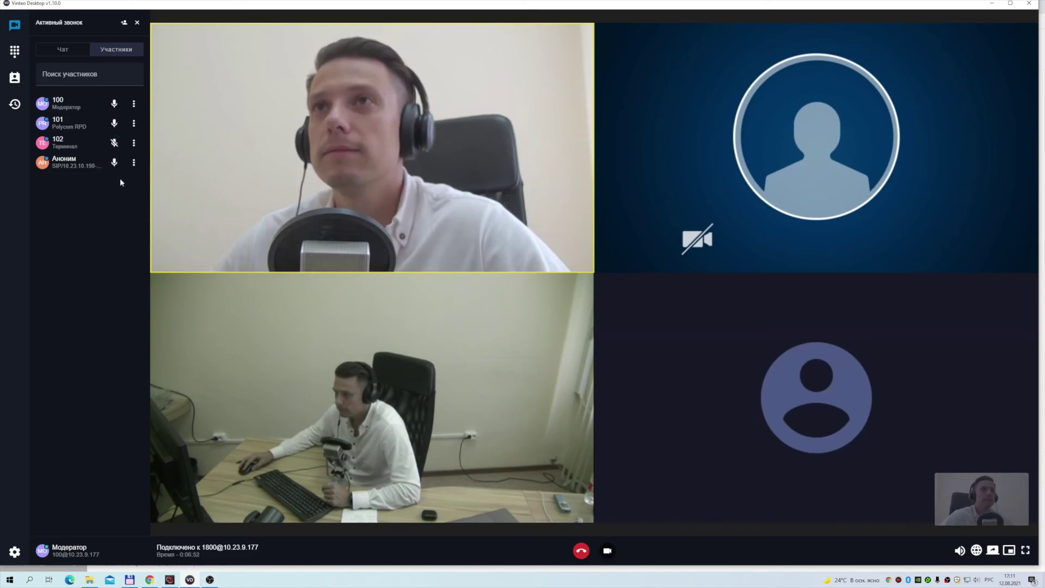
click(135, 125)
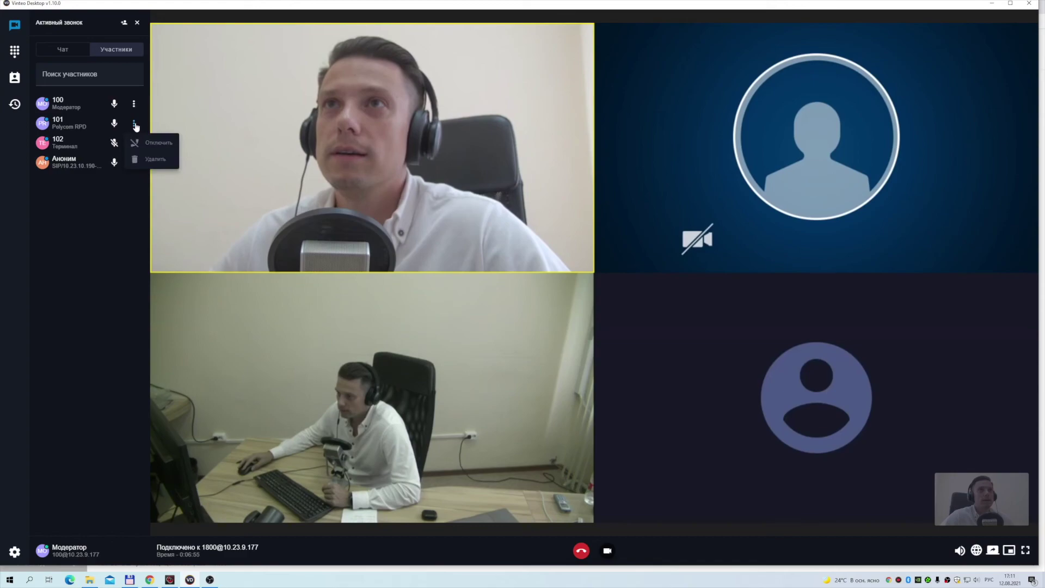
click(159, 143)
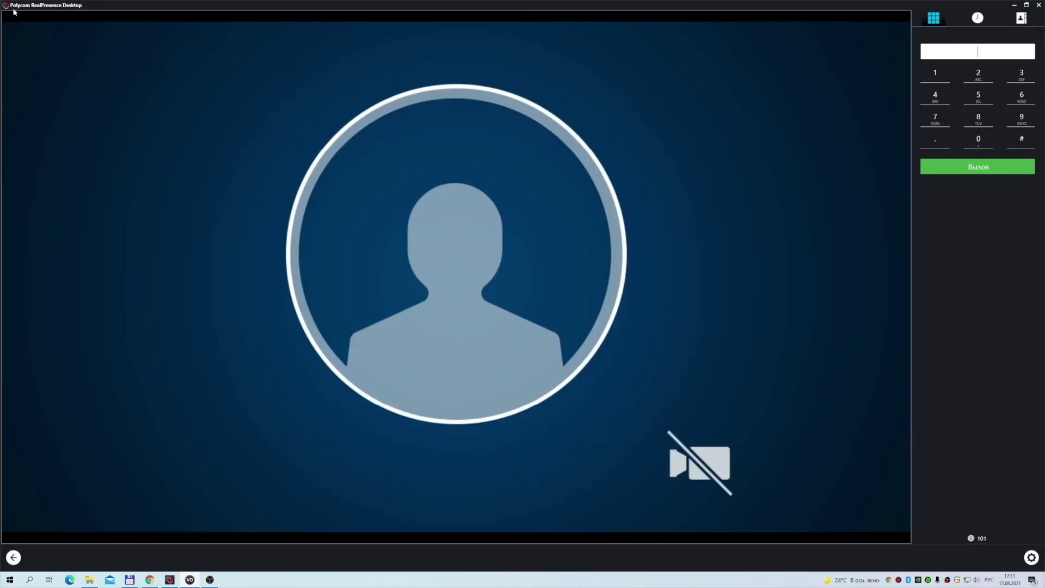
Redial participant 101 and answer the new call in Polycom so it rejoins conference 1800
click(189, 581)
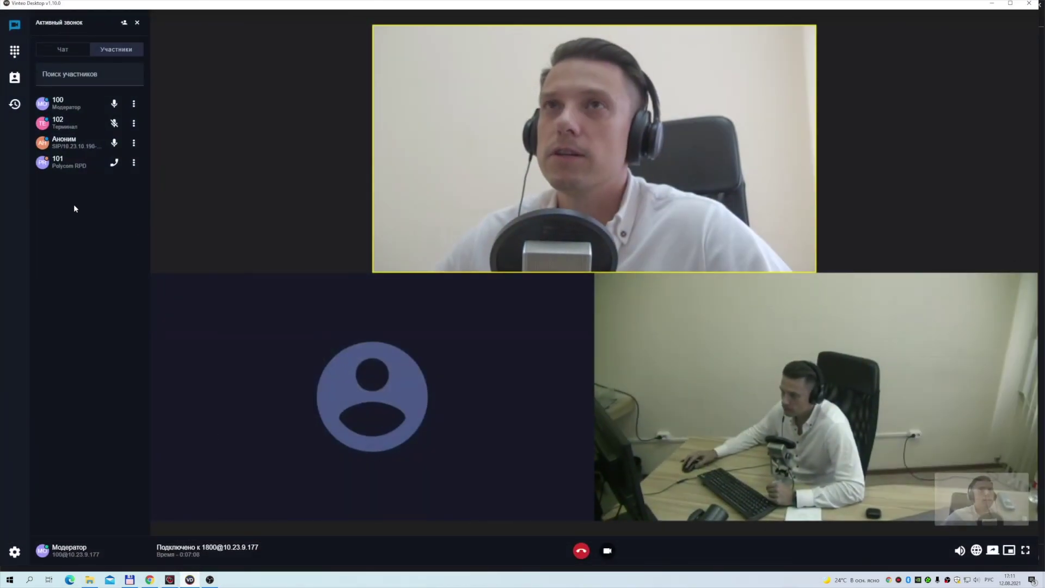
click(114, 163)
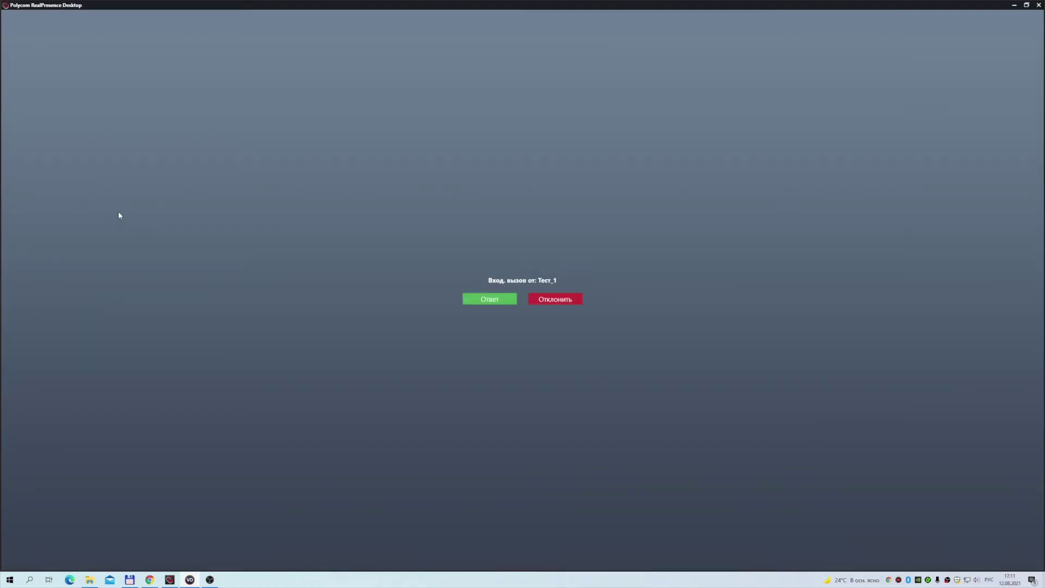
click(497, 299)
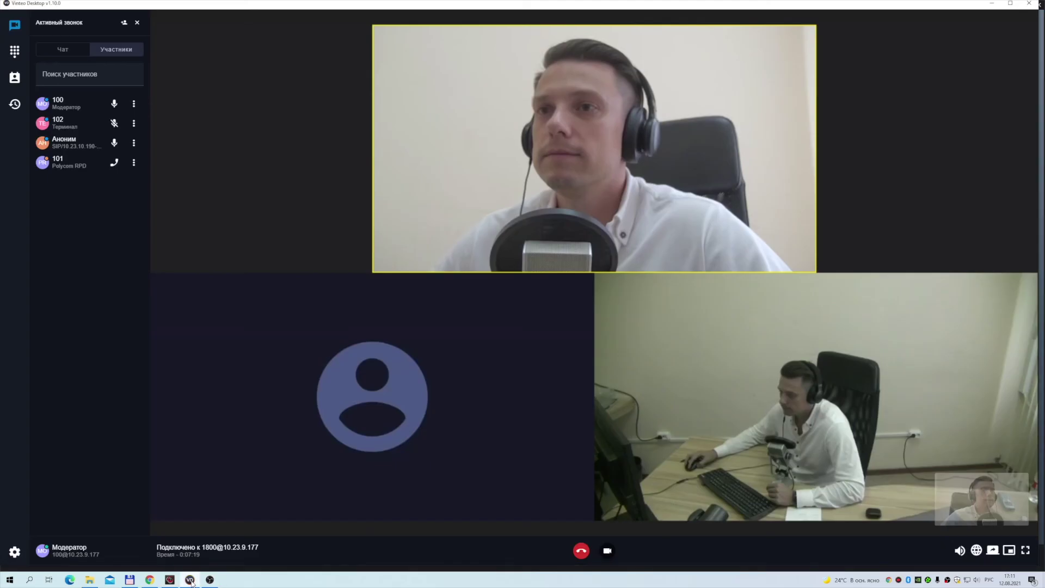
click(190, 579)
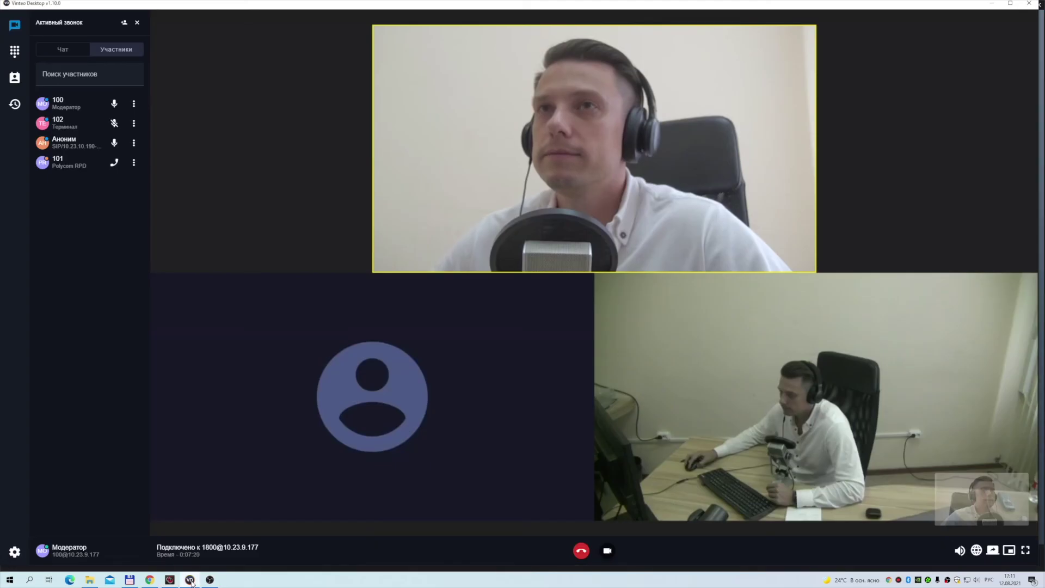